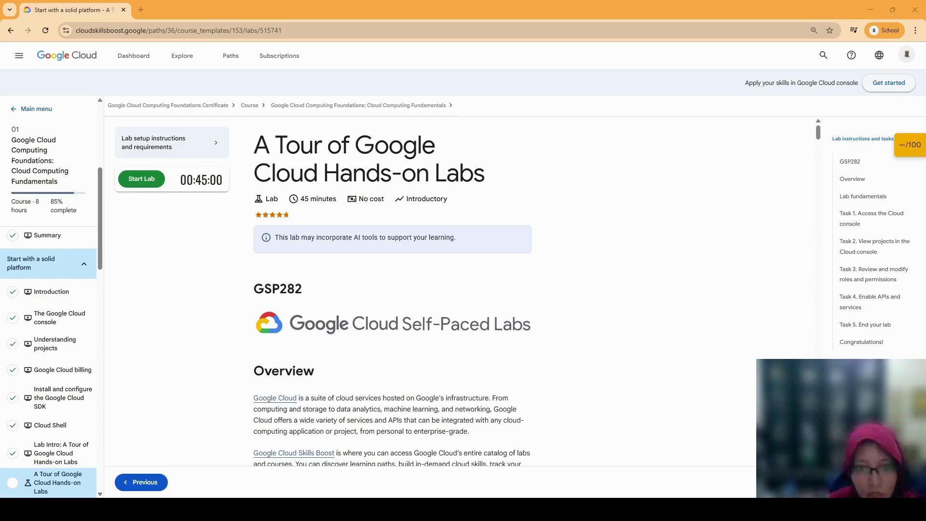
# - Start the "A Tour of Google Cloud Hands-on Labs" lab
pyautogui.scroll(-10, 392, 289)
pyautogui.scroll(-6, 392, 289)
pyautogui.scroll(8, 392, 289)
pyautogui.scroll(7, 392, 290)
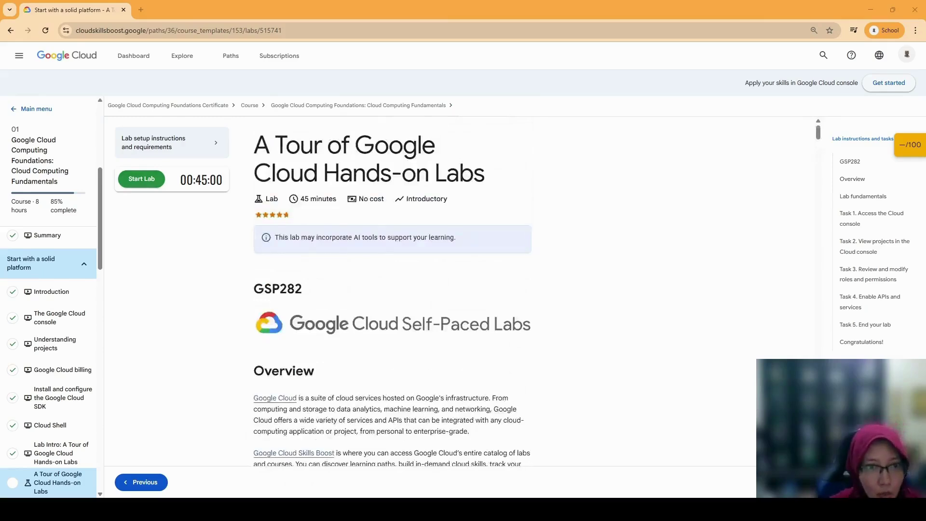
pyautogui.click(143, 180)
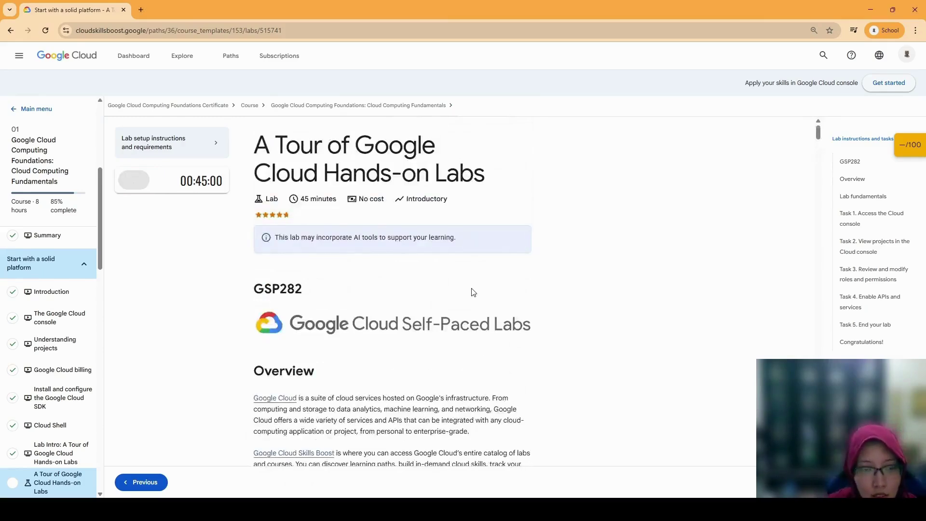
# - Read through the lab overview, the Lab fundamentals section, its quiz questions and the start of Task 1
pyautogui.scroll(-15, 472, 285)
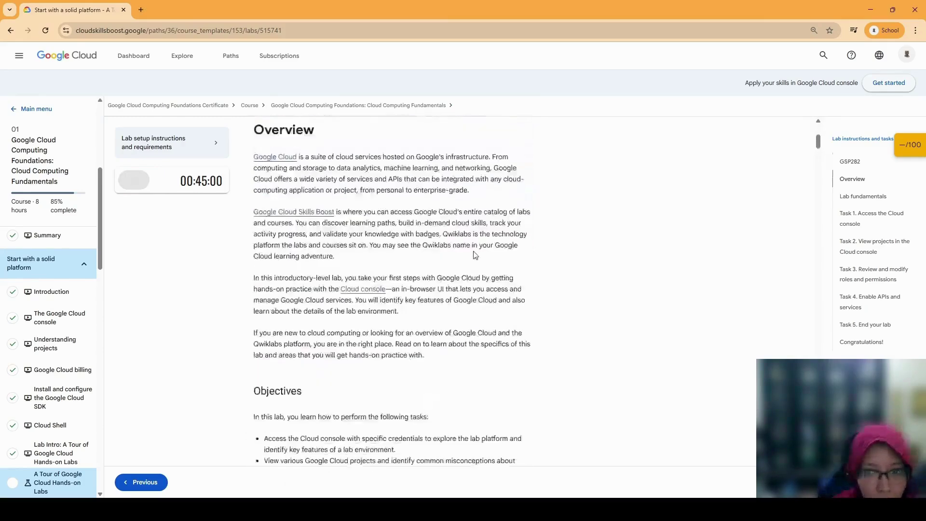
pyautogui.scroll(-6, 474, 250)
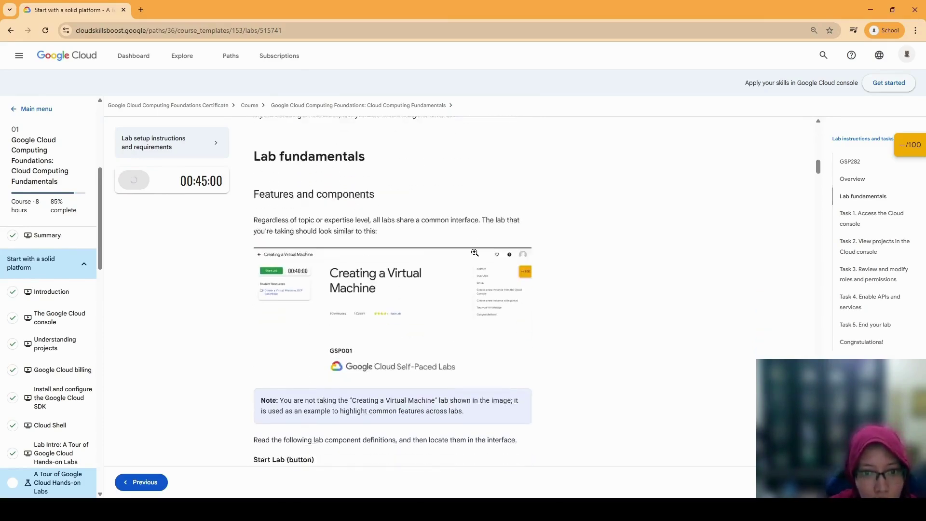
pyautogui.scroll(-4, 338, 212)
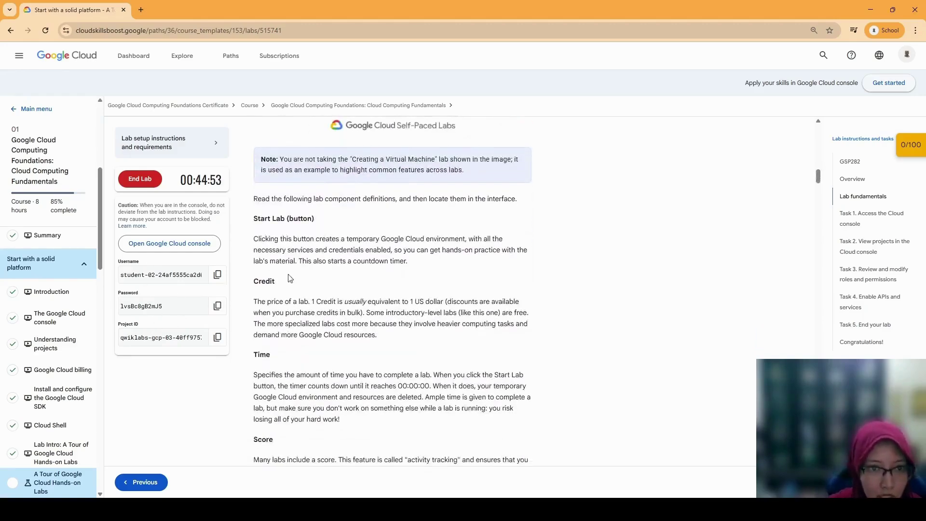
pyautogui.scroll(-8, 403, 259)
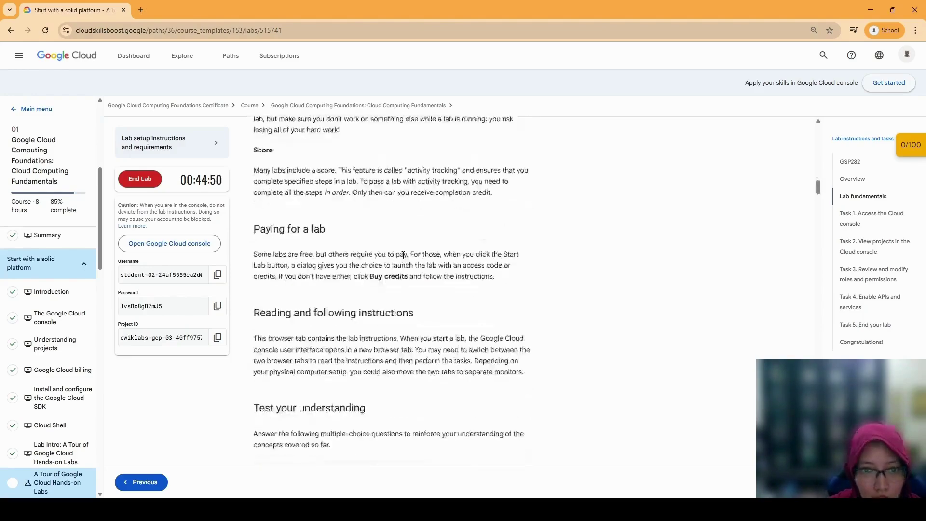
pyautogui.scroll(-2, 403, 255)
pyautogui.scroll(8, 404, 259)
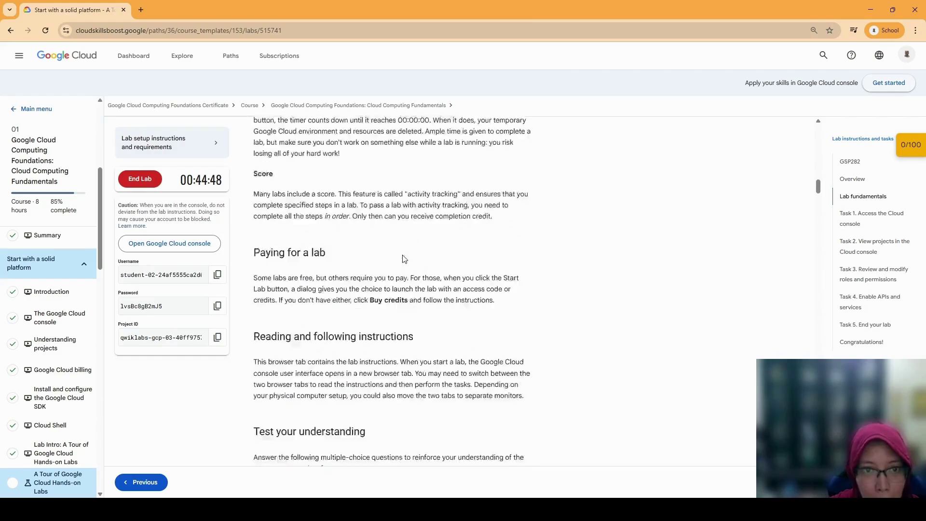
pyautogui.scroll(-10, 403, 259)
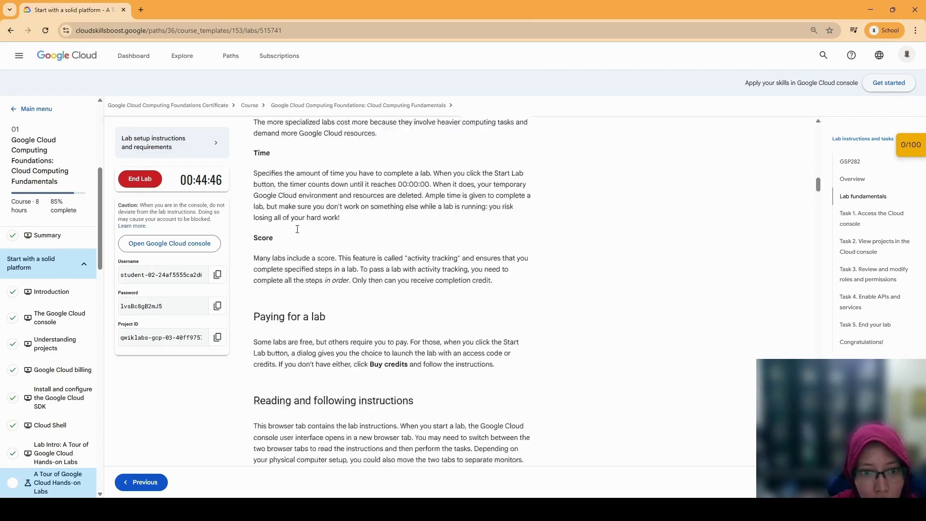
pyautogui.scroll(-9, 298, 233)
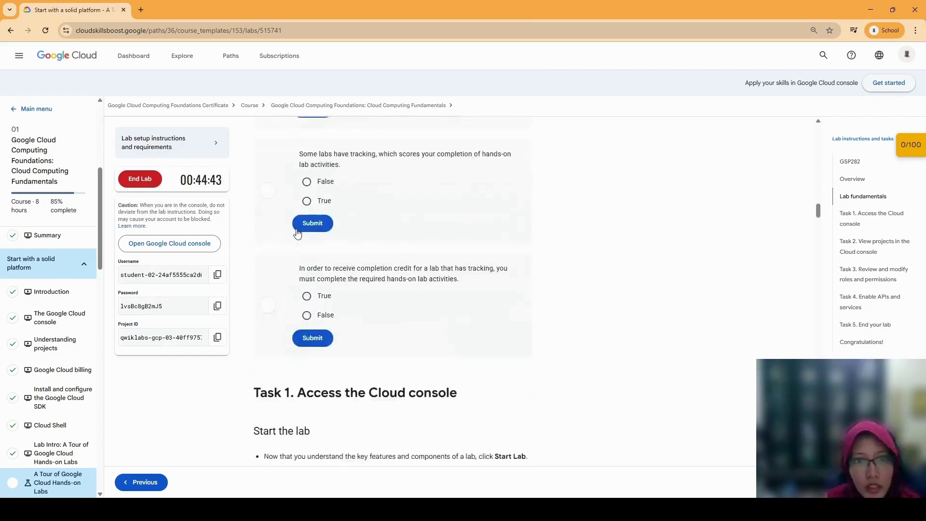
pyautogui.scroll(1, 298, 241)
pyautogui.scroll(-5, 297, 241)
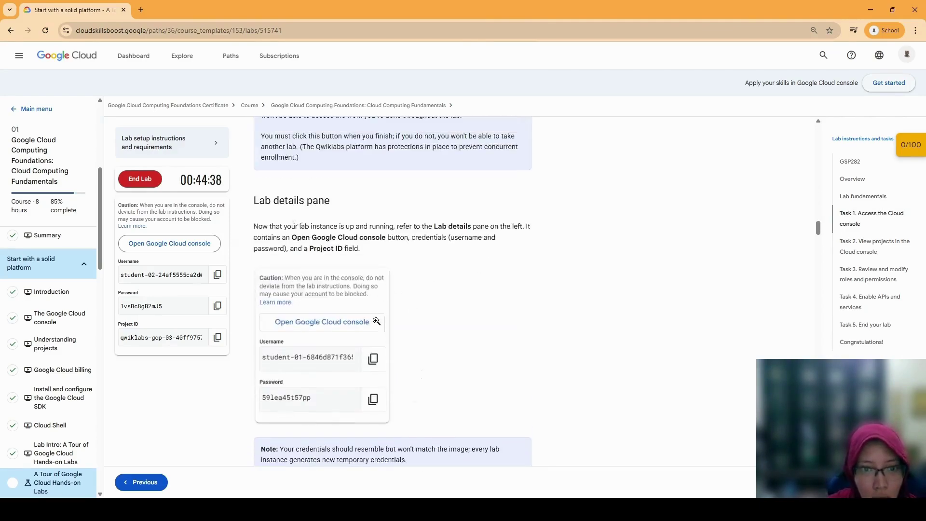
pyautogui.scroll(13, 378, 325)
pyautogui.scroll(3, 378, 325)
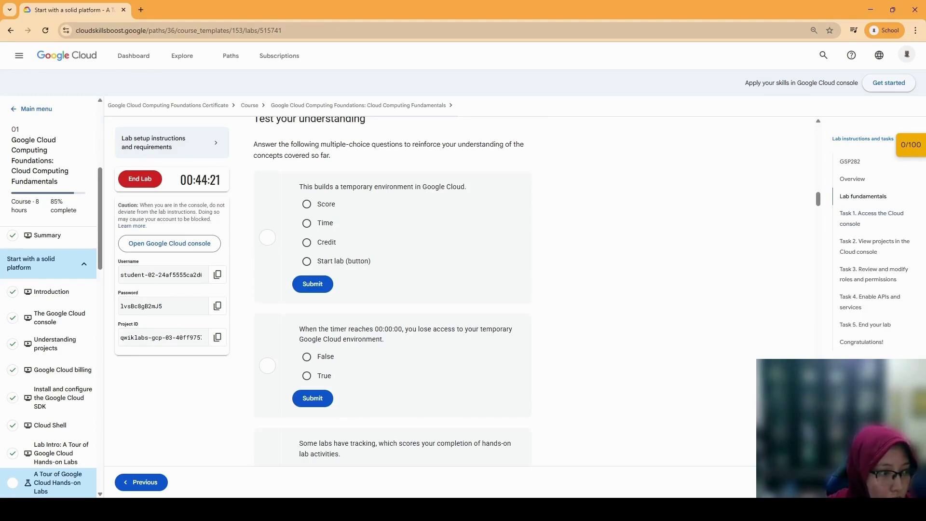
# - Submit "Start lab (button)" for the temporary environment question and "True" for the question on losing access at 00:00:00
pyautogui.click(307, 261)
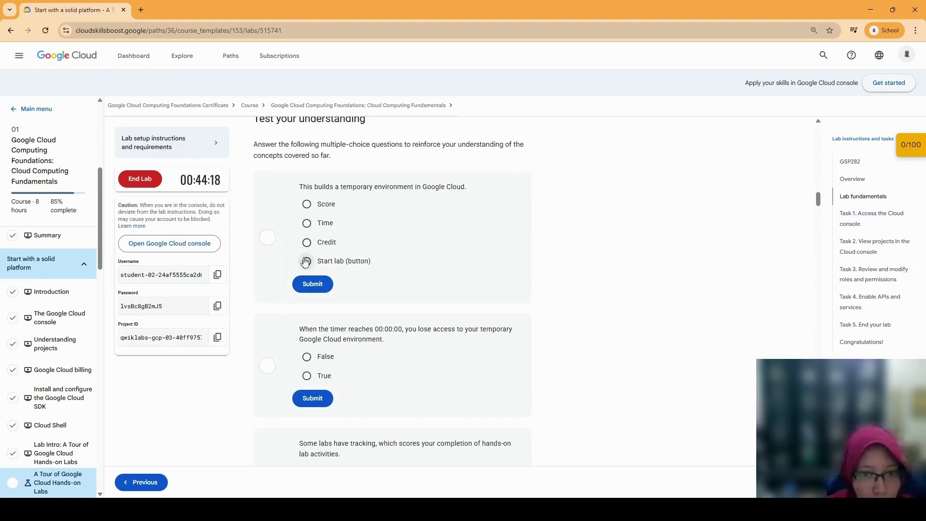
pyautogui.click(314, 285)
pyautogui.scroll(-3, 433, 151)
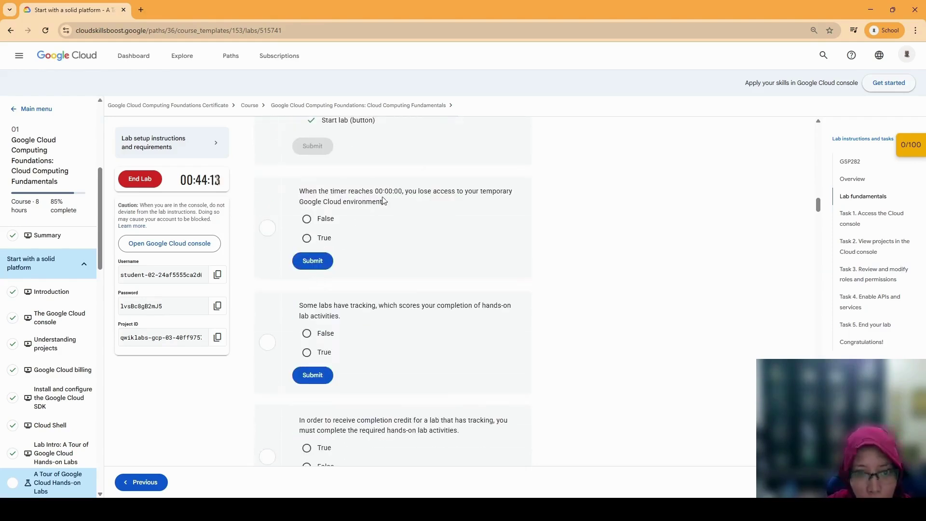
pyautogui.scroll(2, 388, 201)
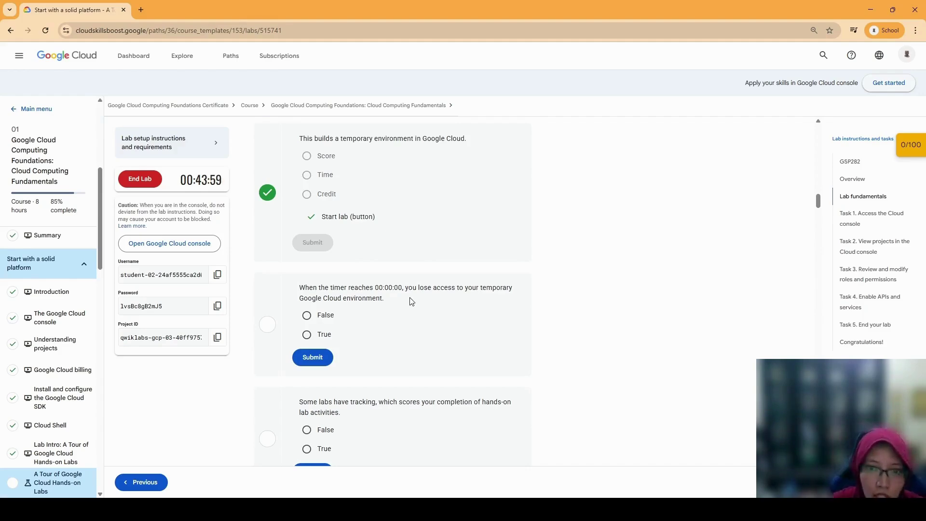
pyautogui.click(307, 334)
pyautogui.click(313, 357)
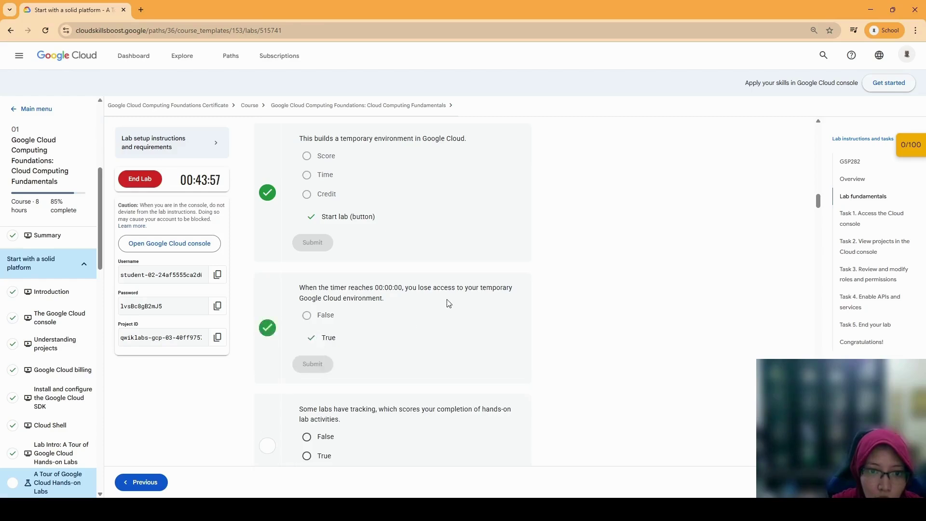
# - Submit "True" for both the lab tracking question and the completion credit question, and review the quiz answers
pyautogui.scroll(-4, 440, 303)
pyautogui.scroll(-1, 440, 303)
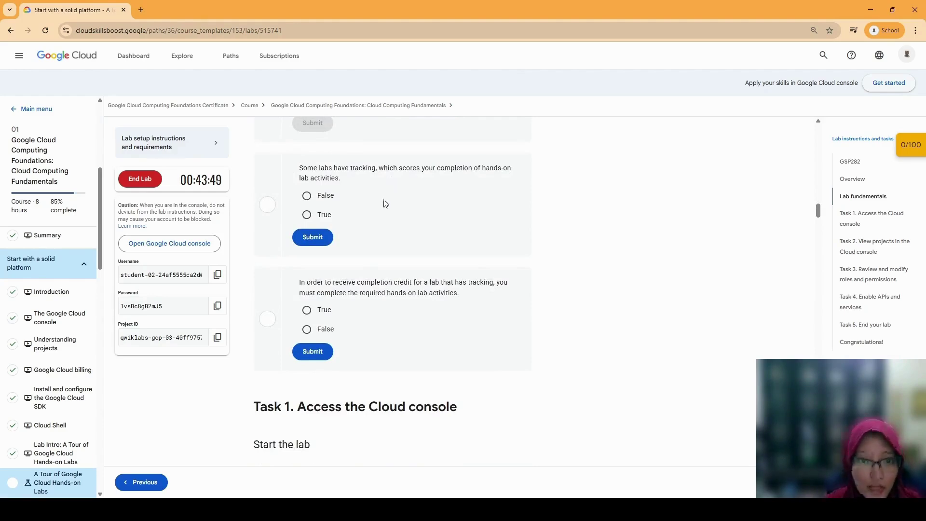
pyautogui.click(307, 215)
pyautogui.click(312, 237)
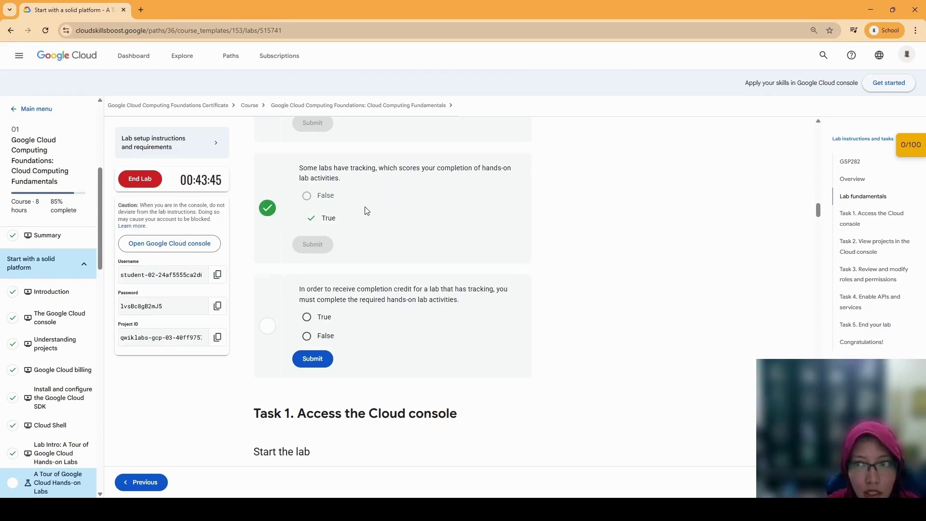
pyautogui.scroll(-1, 367, 211)
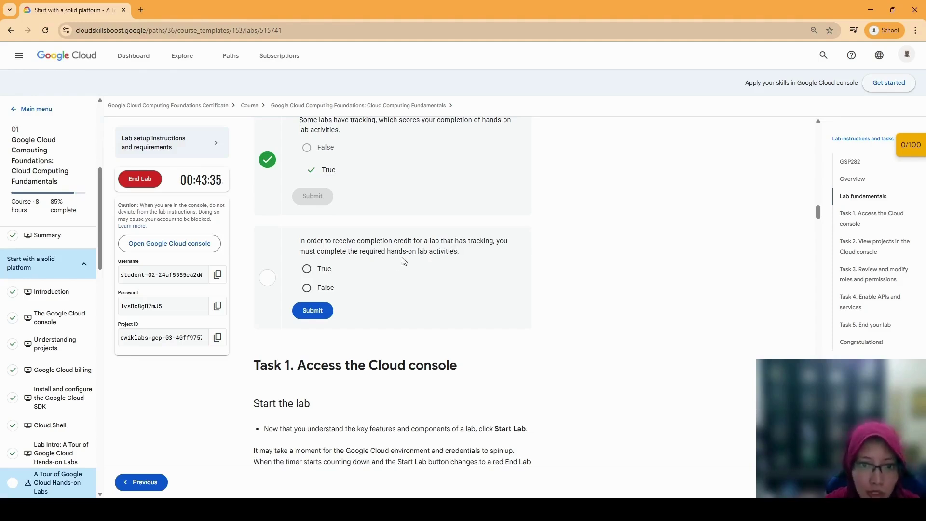
pyautogui.click(318, 268)
pyautogui.click(312, 311)
pyautogui.scroll(7, 423, 318)
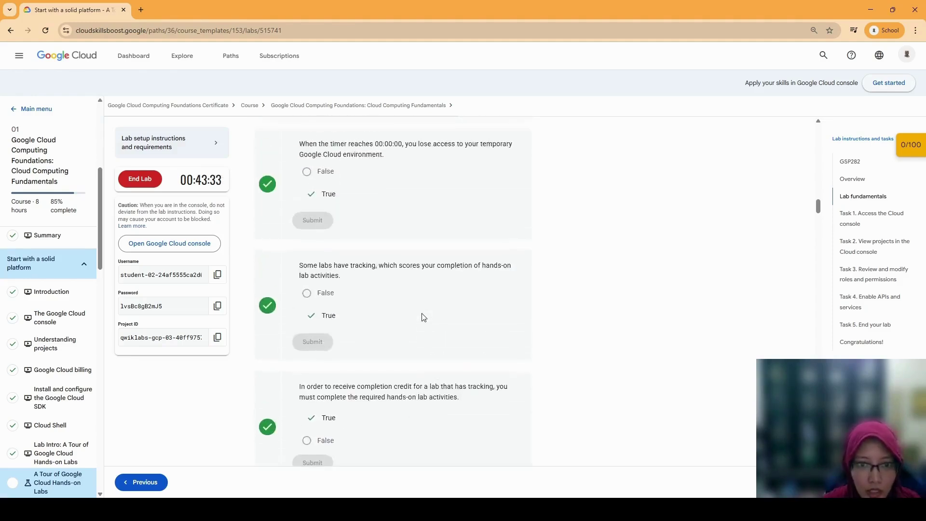
pyautogui.scroll(-7, 287, 377)
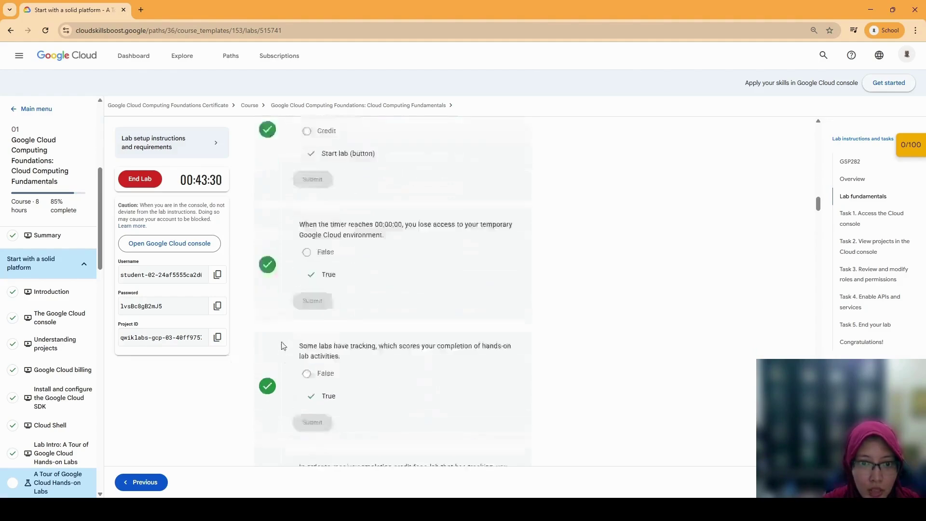
pyautogui.scroll(5, 416, 130)
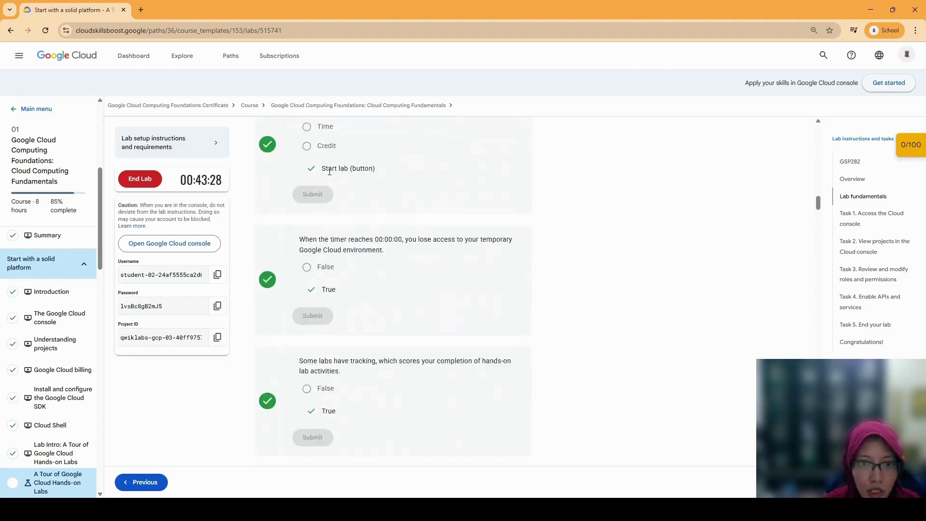
# - Open the Google Cloud console from the lab details and submit the lab's temporary username on the sign-in page
pyautogui.scroll(-7, 364, 188)
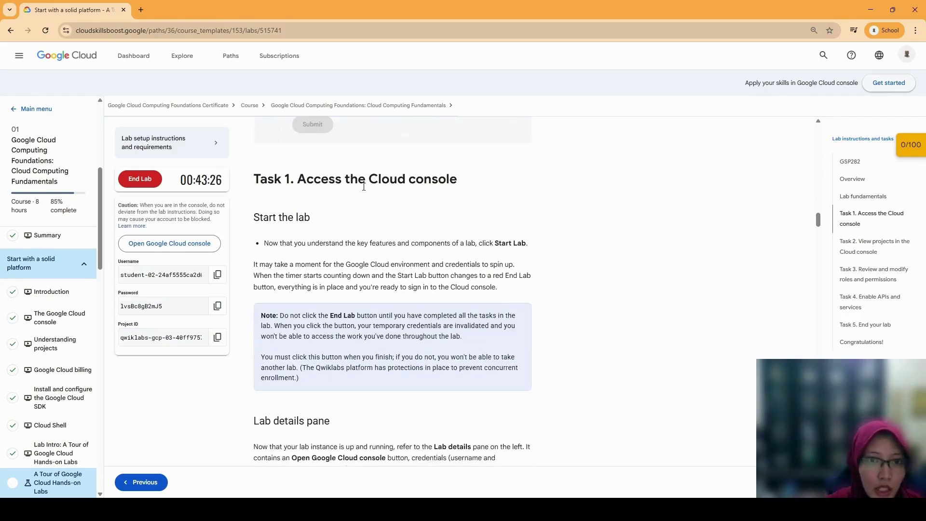
pyautogui.scroll(-1, 335, 191)
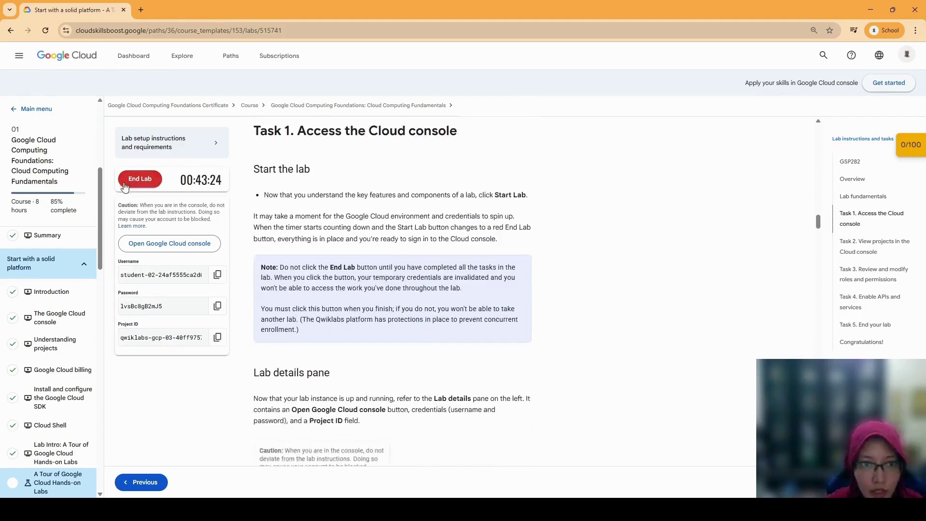
pyautogui.scroll(-6, 353, 284)
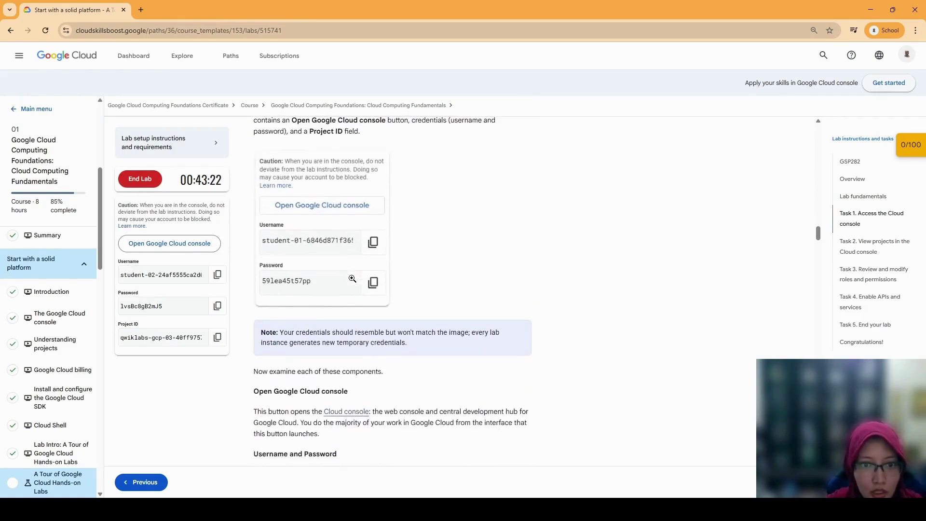
pyautogui.click(167, 250)
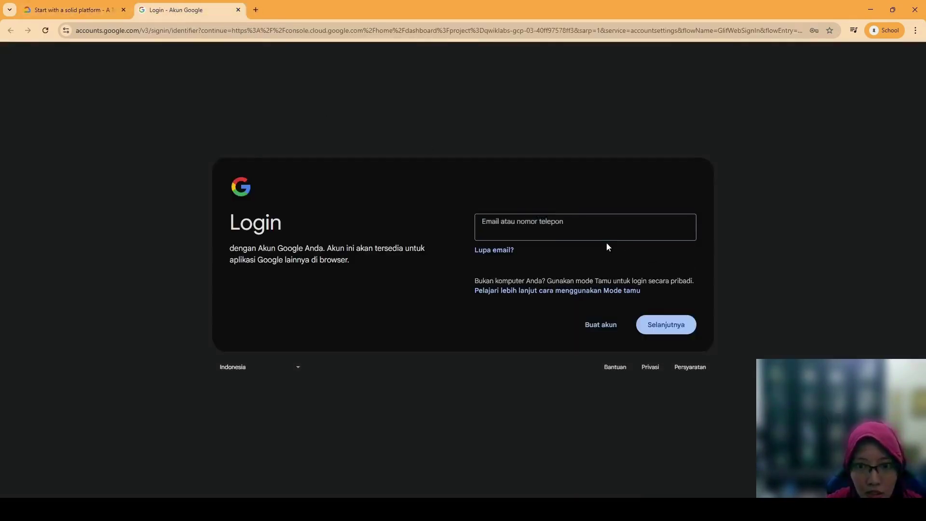
pyautogui.click(70, 8)
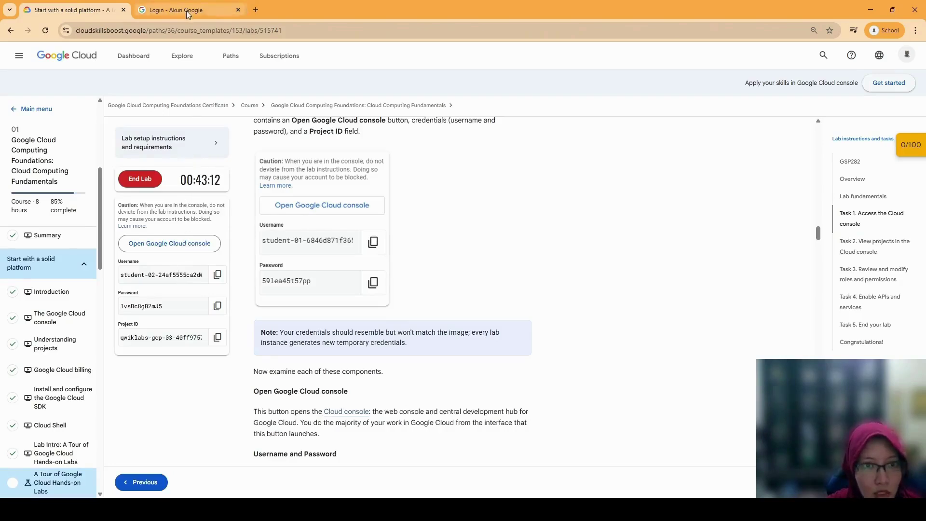
pyautogui.click(217, 275)
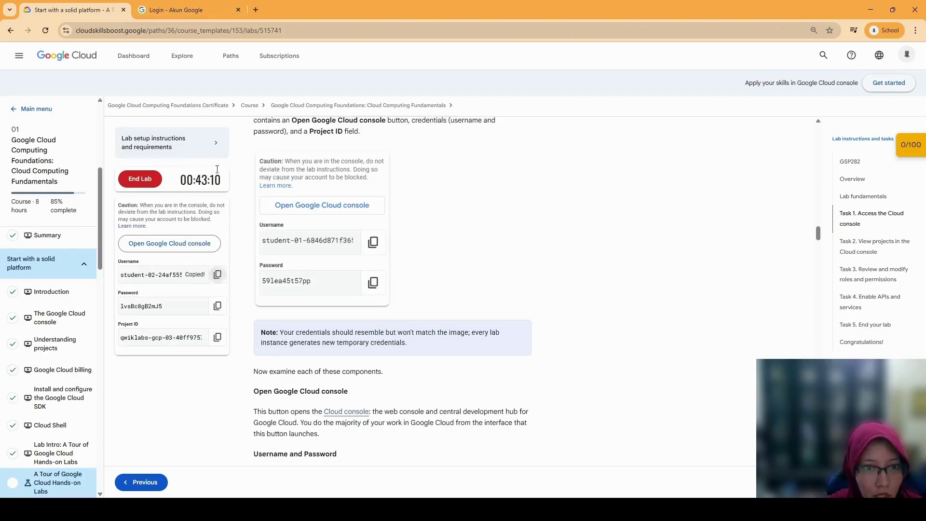
pyautogui.click(221, 9)
pyautogui.hotkey('ctrl', 'v')
pyautogui.click(662, 322)
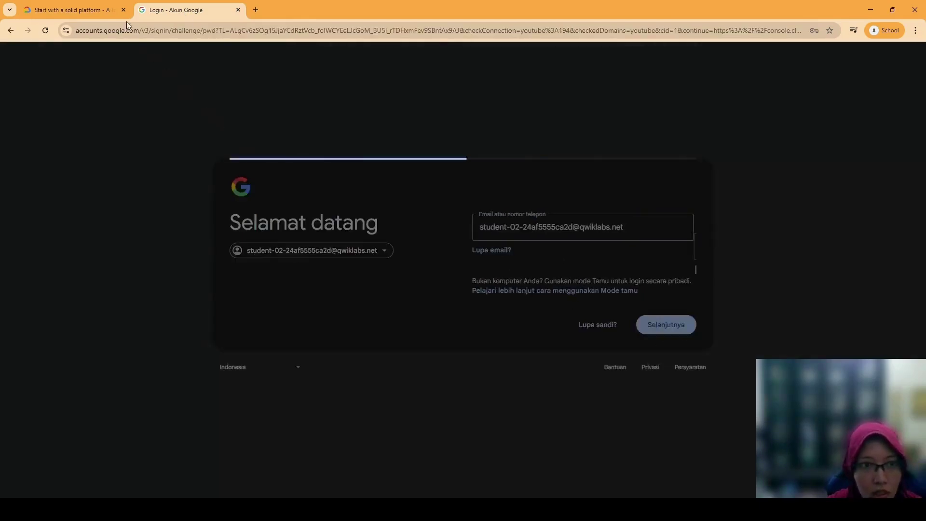
# - Copy the lab's temporary password into the sign-in page's password field, submit it and accept the new account's terms
pyautogui.click(97, 6)
pyautogui.click(216, 306)
pyautogui.click(186, 6)
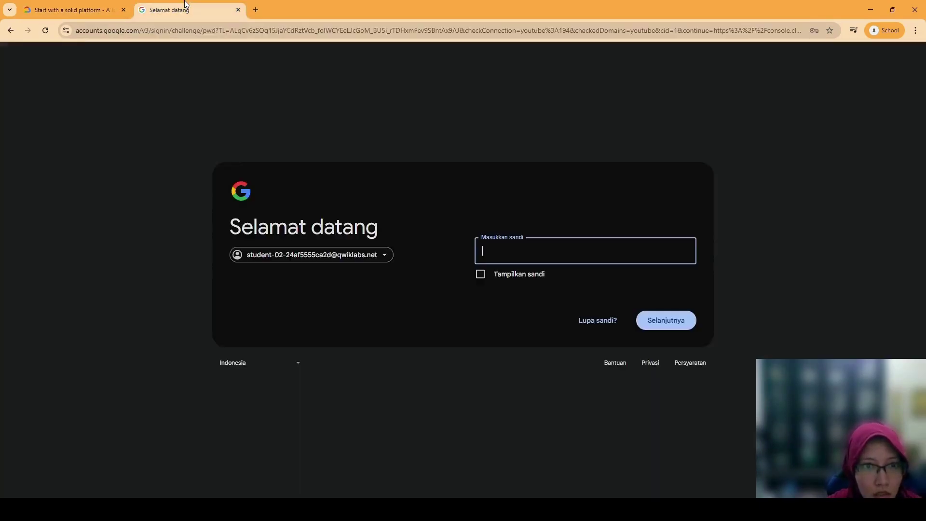
pyautogui.click(118, 6)
pyautogui.click(217, 306)
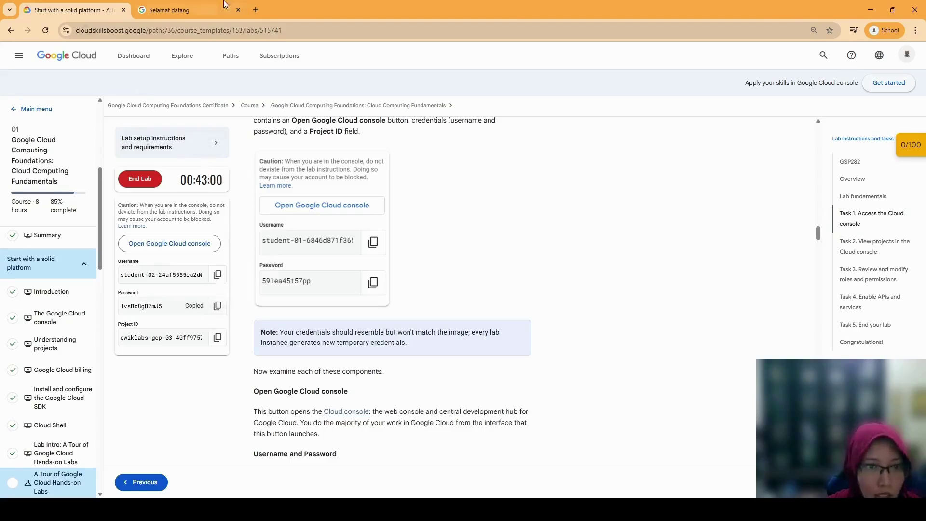
pyautogui.click(226, 4)
pyautogui.hotkey('ctrl', 'v')
pyautogui.click(668, 323)
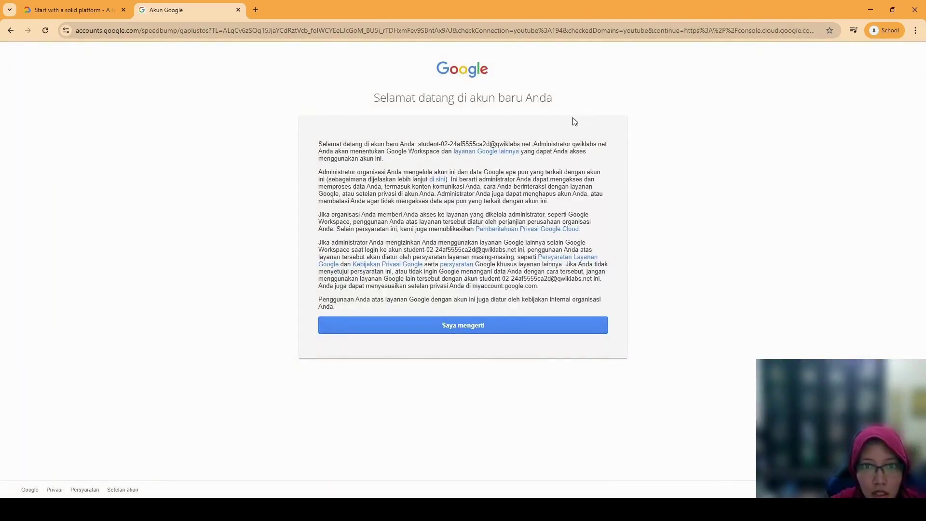
pyautogui.click(462, 328)
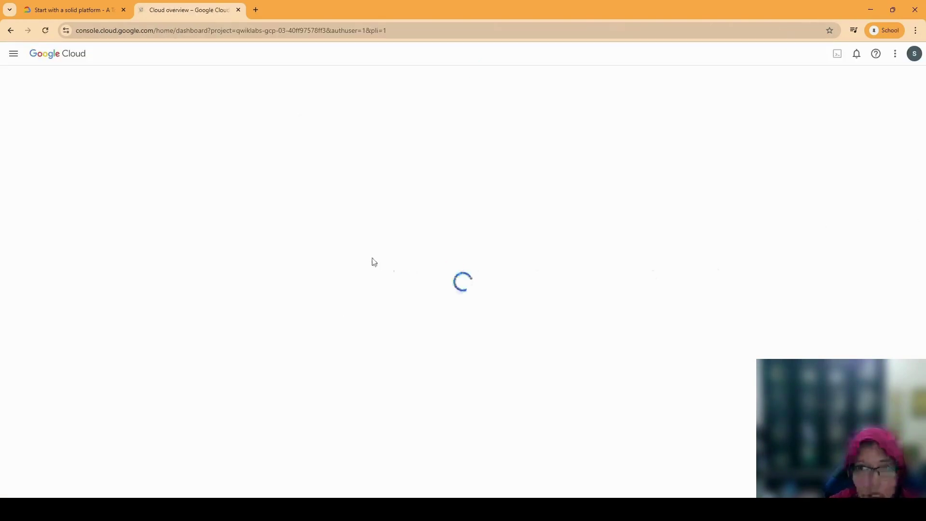
# - Close the console page and launch the Google Cloud console again from the lab details
pyautogui.hotkey('ctrl', 'w')
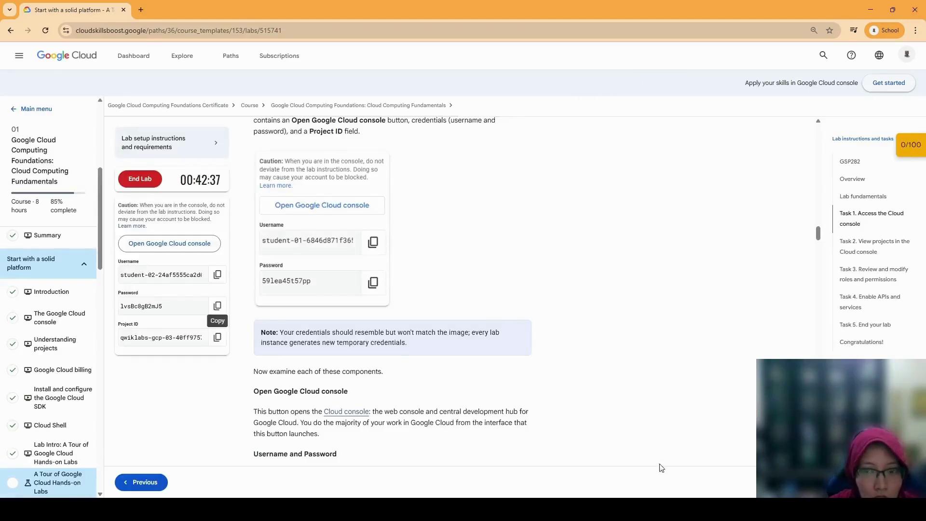
pyautogui.click(200, 247)
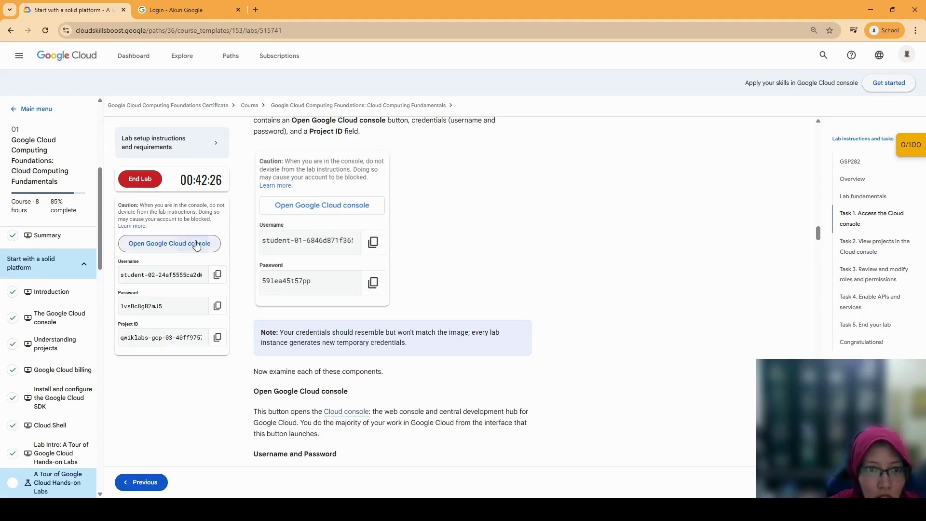
pyautogui.click(217, 243)
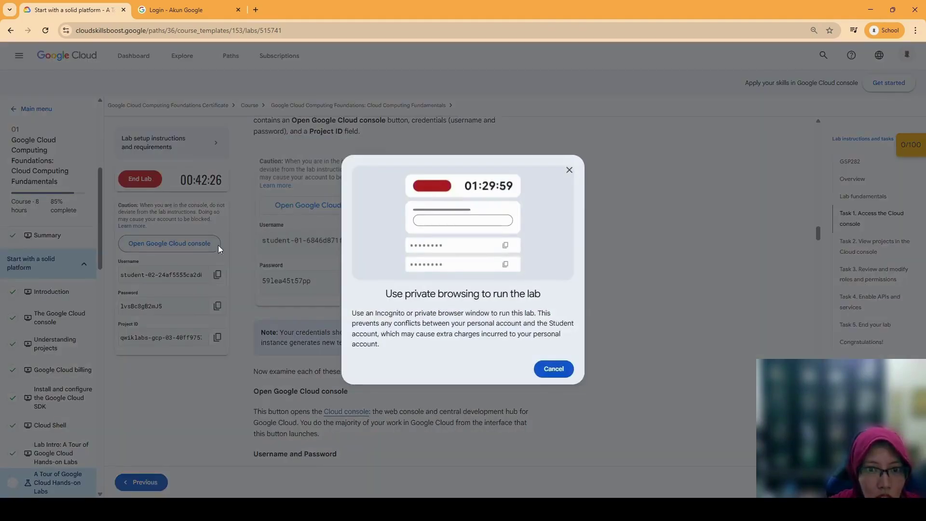
# - Dismiss the private browsing notice, launch the console again and close the duplicate sign-in page
pyautogui.click(554, 370)
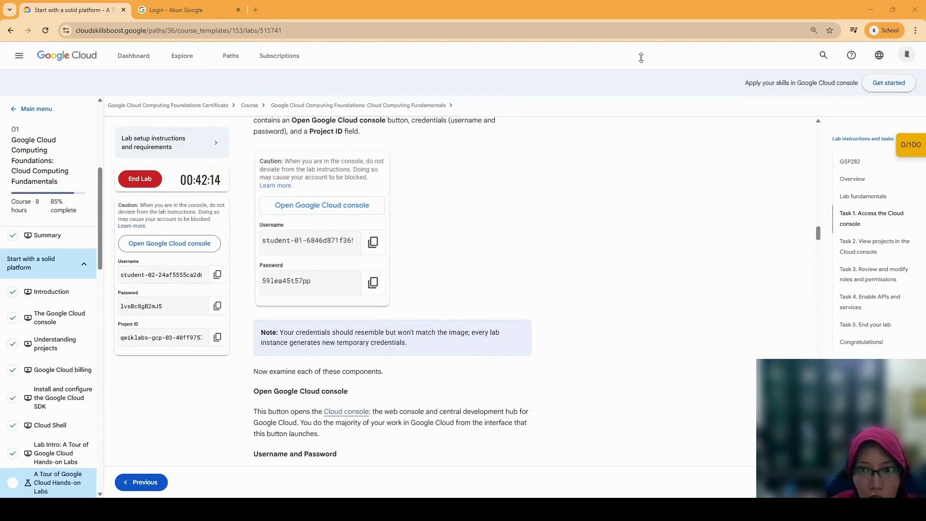
pyautogui.click(212, 245)
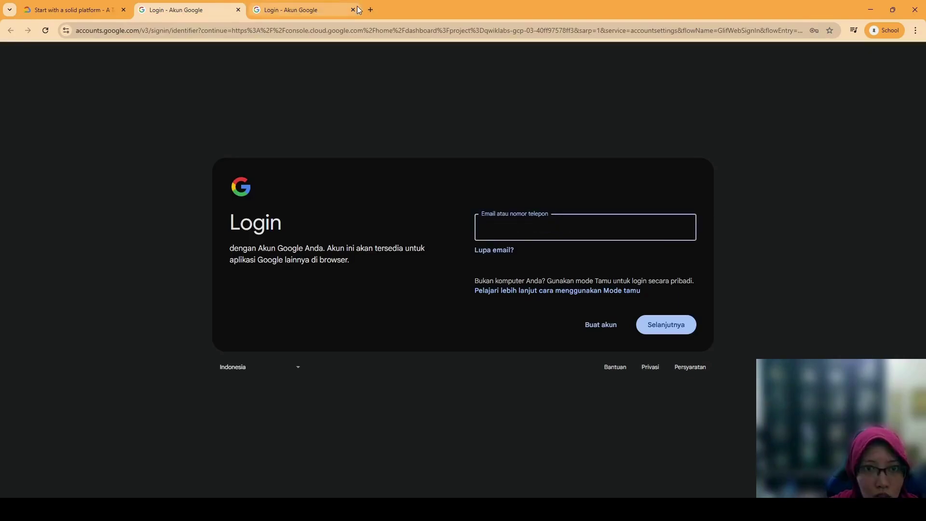
pyautogui.click(353, 10)
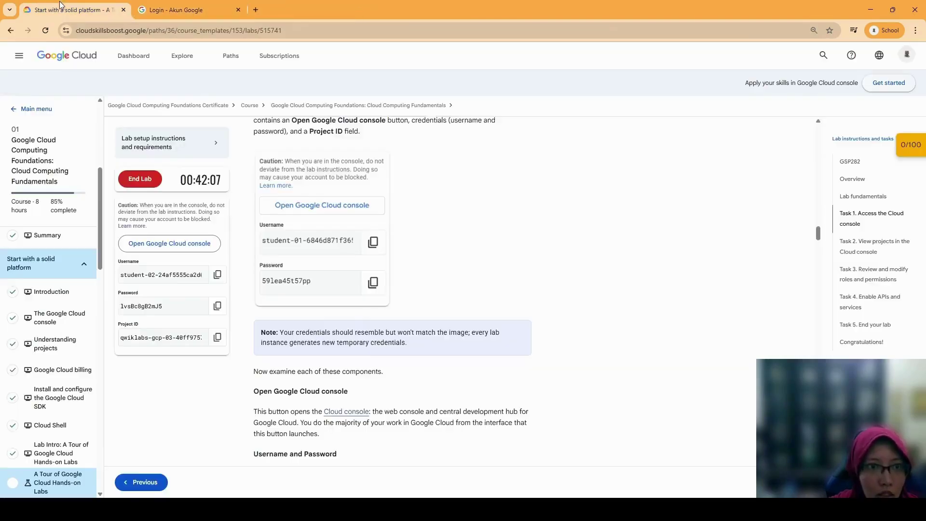
# - Submit the lab's temporary username on the remaining Google sign-in page
pyautogui.click(176, 10)
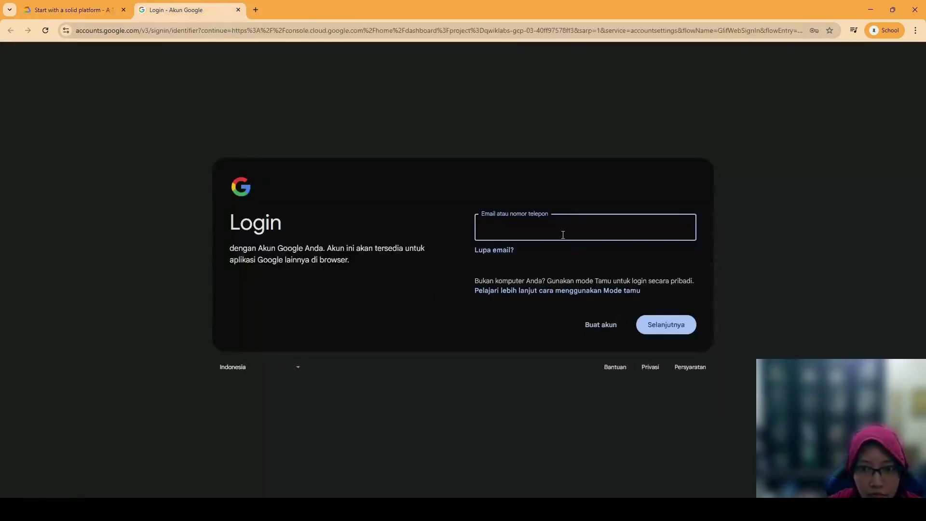
pyautogui.hotkey('ctrl', 'v')
pyautogui.click(658, 323)
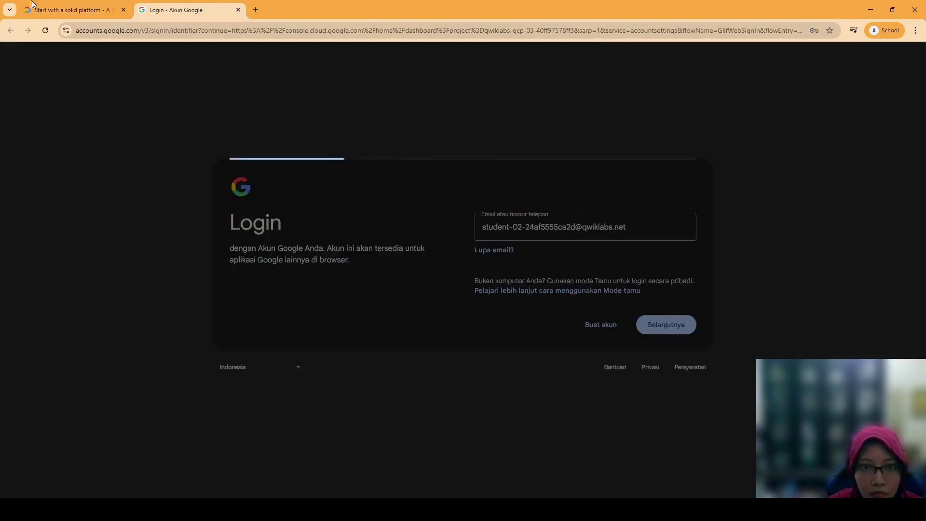
# - Copy the lab's temporary password from the lab details into the sign-in page's password field and submit it
pyautogui.click(53, 7)
pyautogui.click(217, 306)
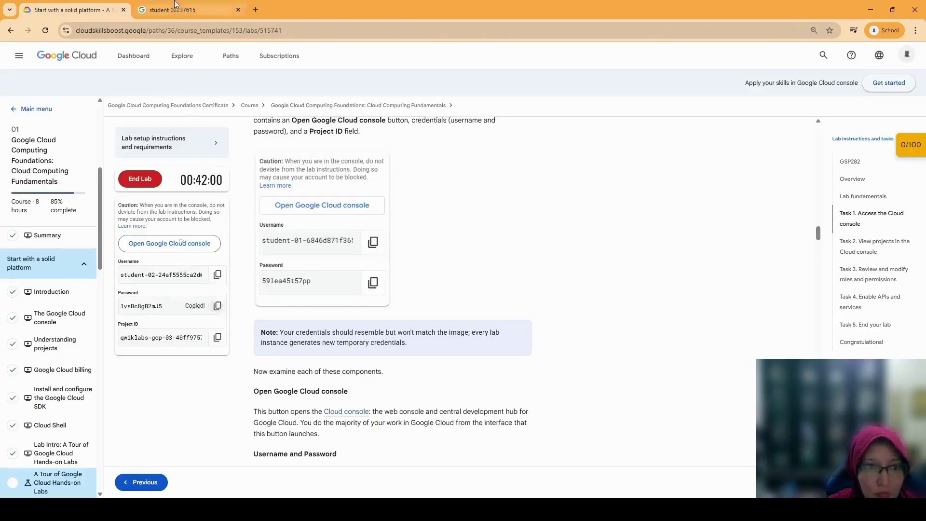
pyautogui.click(176, 10)
pyautogui.hotkey('ctrl', 'v')
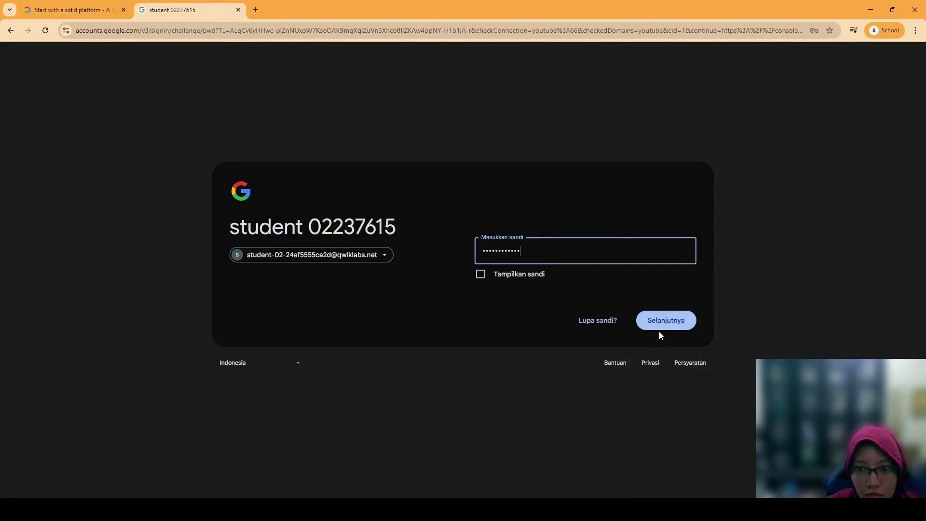
pyautogui.click(679, 319)
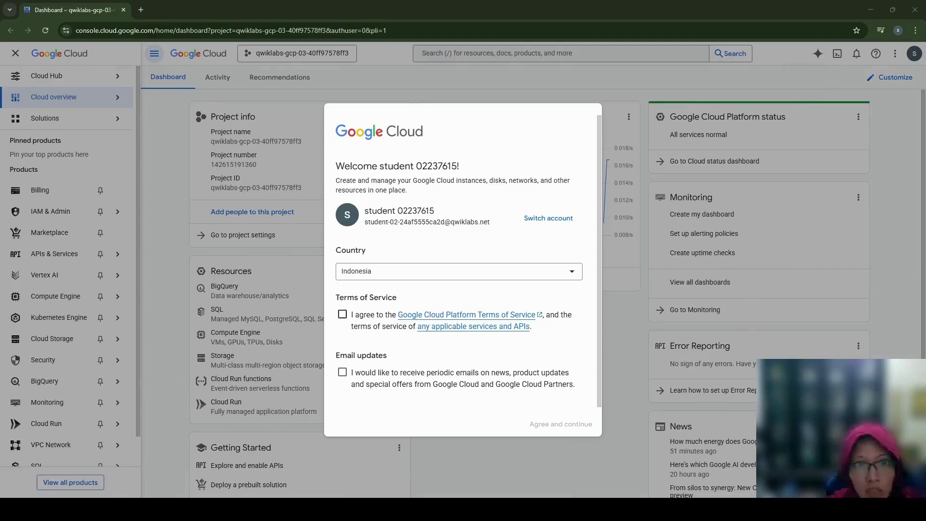
# - Agree to the Google Cloud Platform Terms of Service, continue to the console and check which account is signed in
pyautogui.click(343, 314)
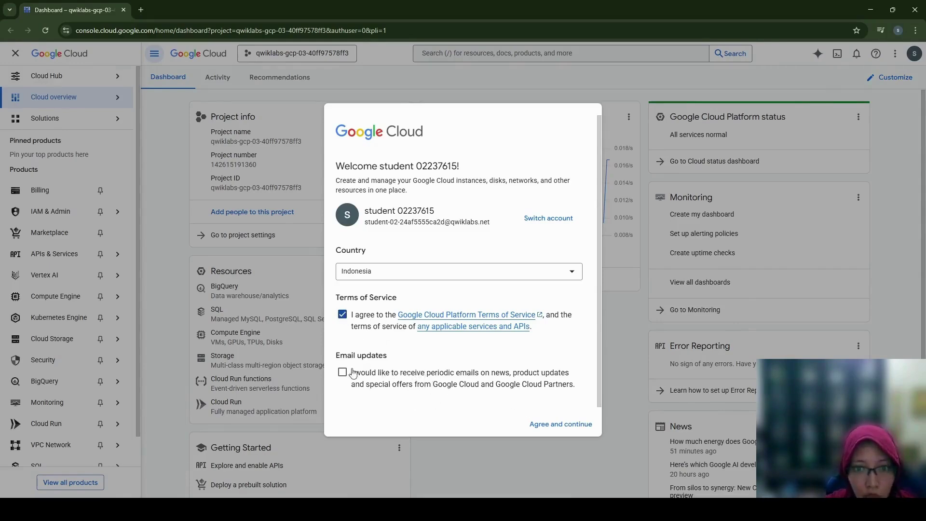
pyautogui.click(562, 424)
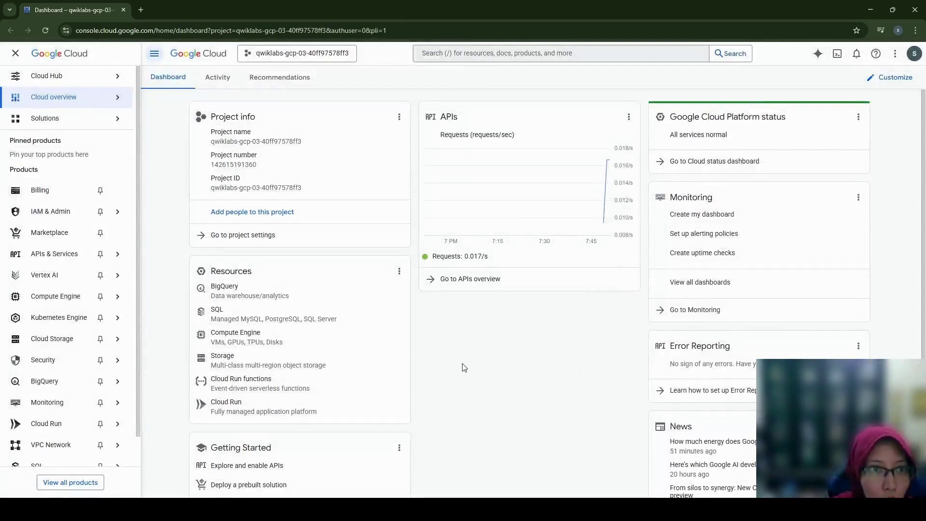
pyautogui.click(915, 54)
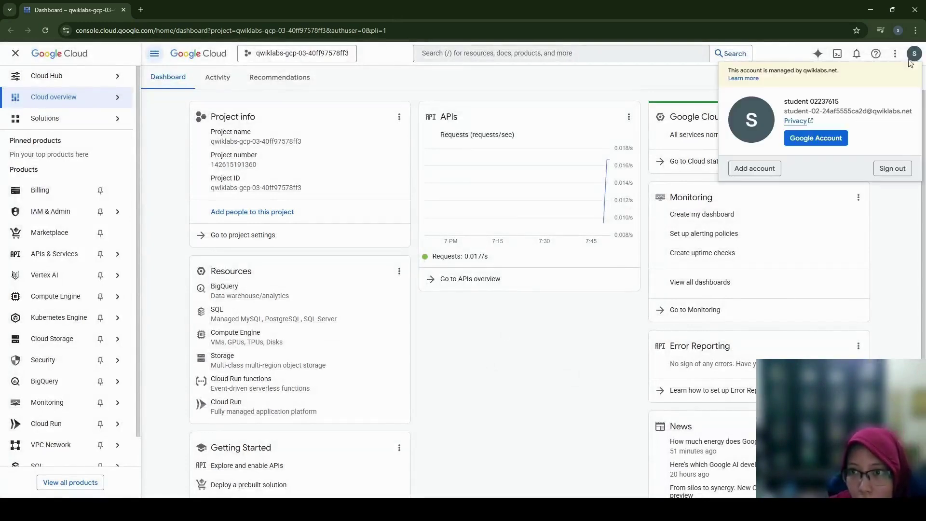
pyautogui.click(511, 316)
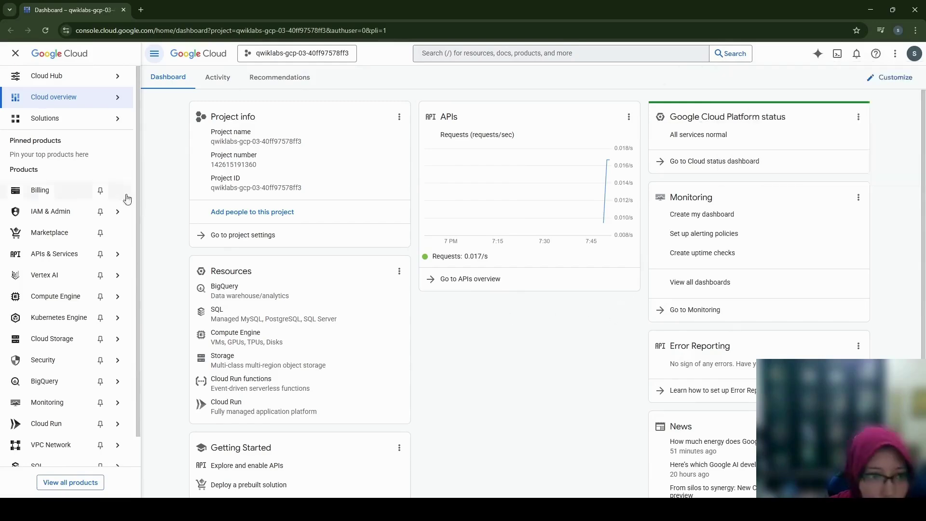
pyautogui.moveTo(118, 212)
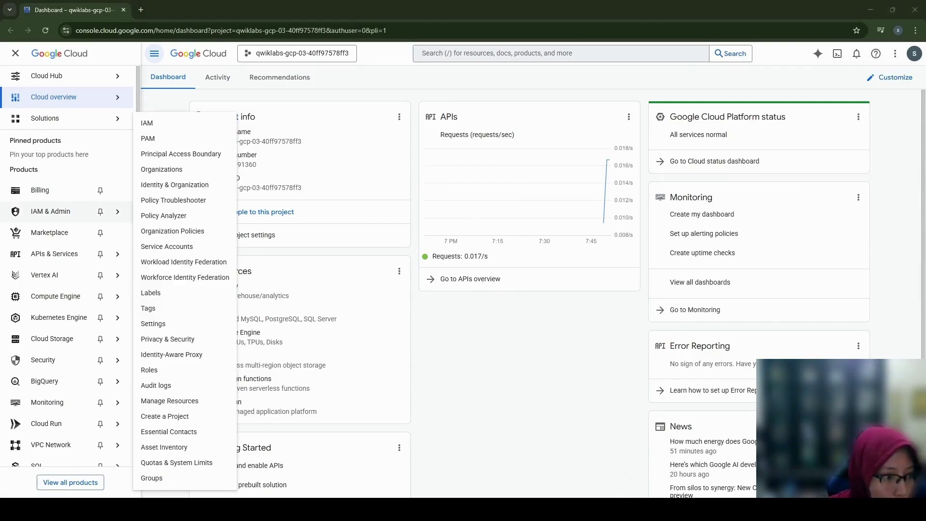
# - Return to the lab page and submit "System admin" as the field not found in the left pane
pyautogui.hotkey('alt', 'Tab')
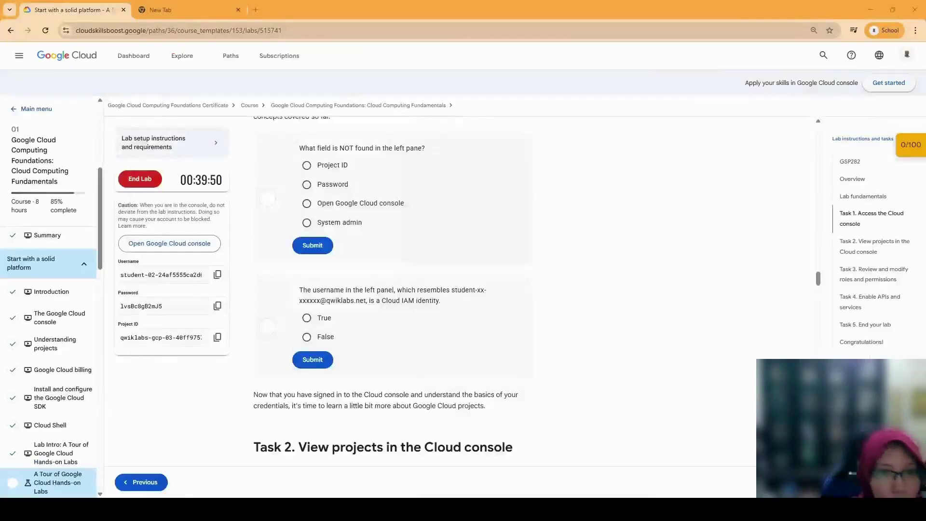
pyautogui.scroll(1, 388, 289)
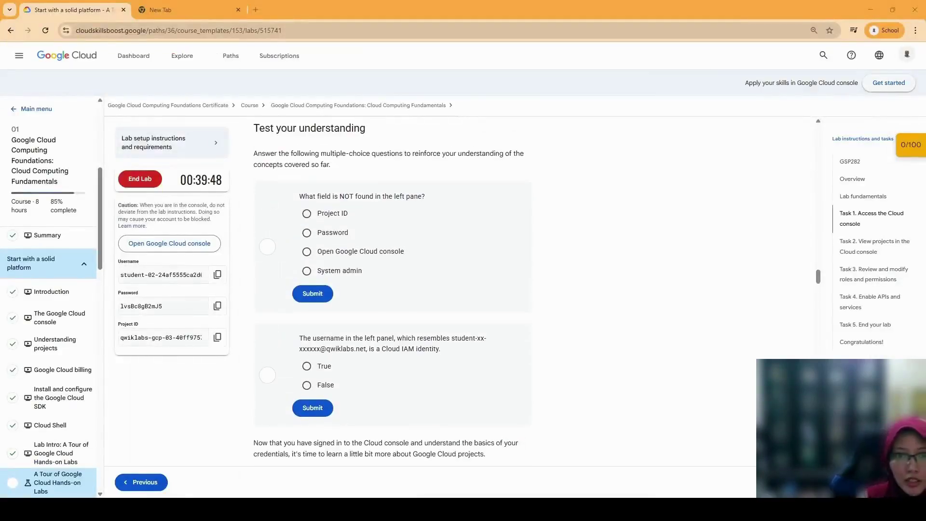
pyautogui.scroll(-1, 388, 294)
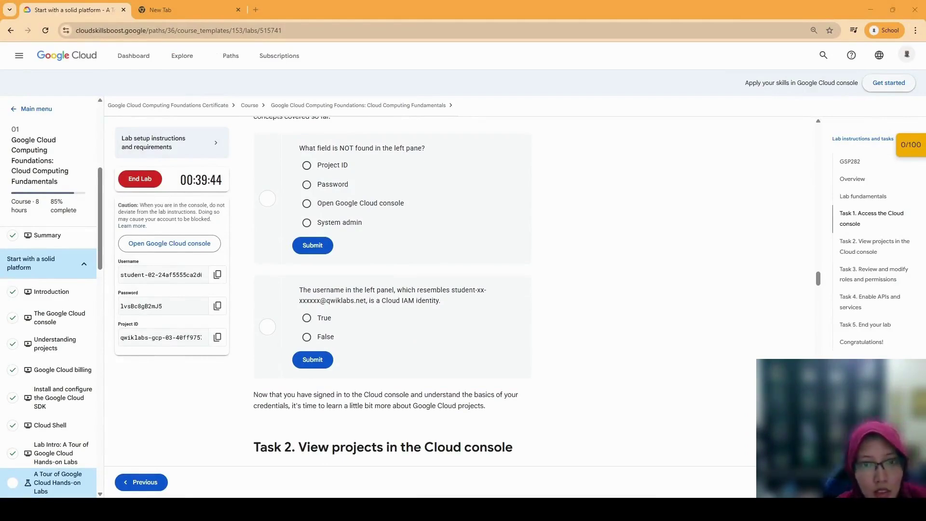
pyautogui.click(335, 223)
pyautogui.click(312, 245)
pyautogui.scroll(-3, 388, 182)
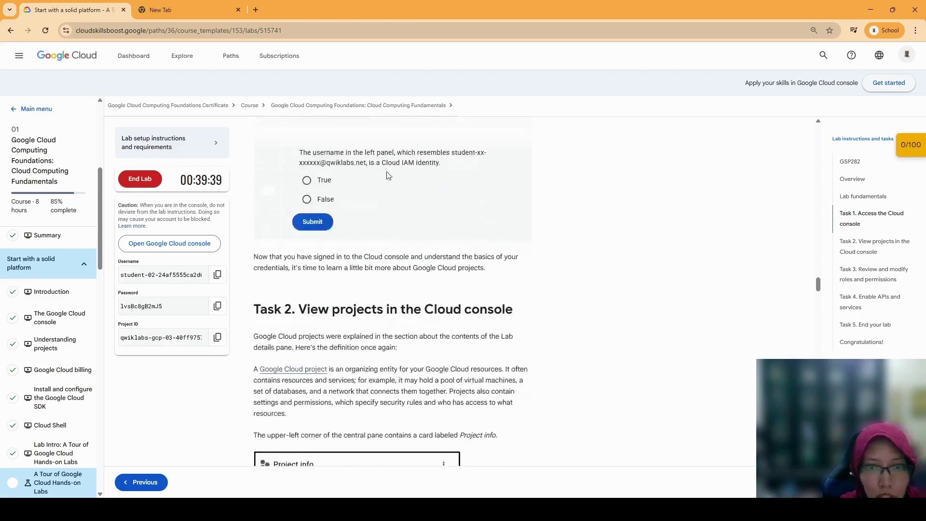
# - Submit "True" for the question whether the left panel's username is a Cloud IAM identity
pyautogui.scroll(3, 396, 193)
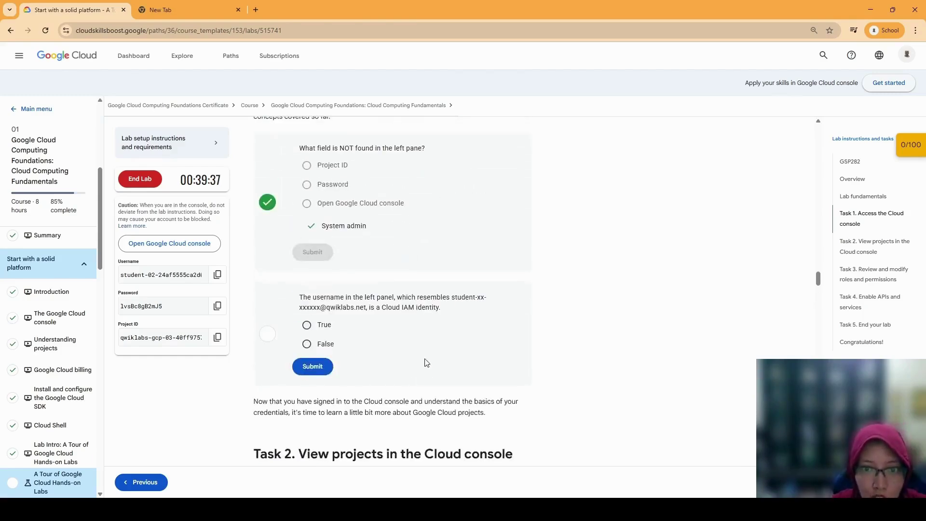
pyautogui.click(307, 326)
pyautogui.click(308, 366)
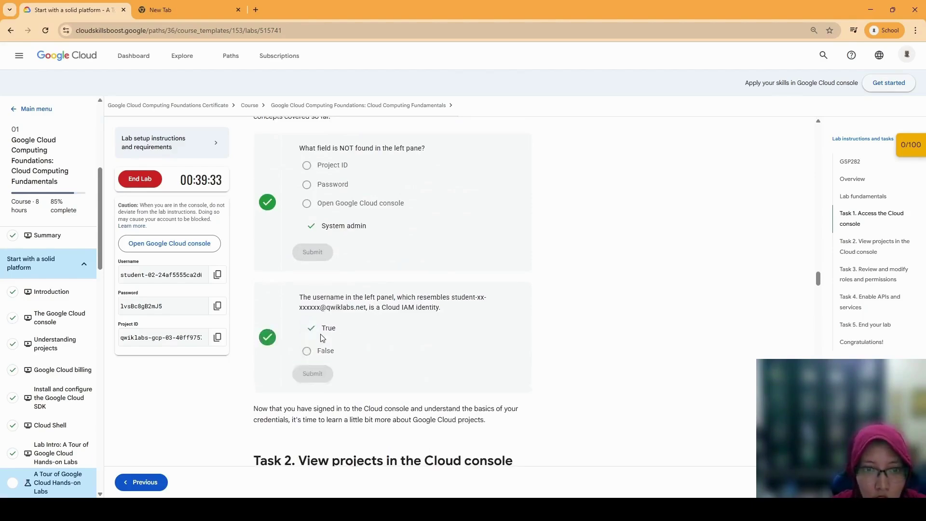
pyautogui.scroll(2, 444, 287)
pyautogui.scroll(1, 444, 287)
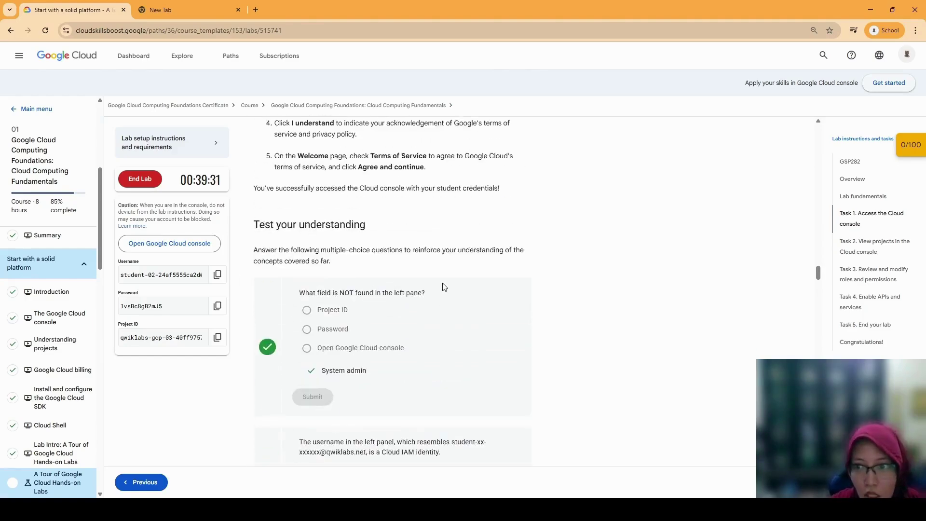
# - Read the Task 2 instructions on the Project info card and on viewing all projects in the Cloud console
pyautogui.scroll(-10, 444, 286)
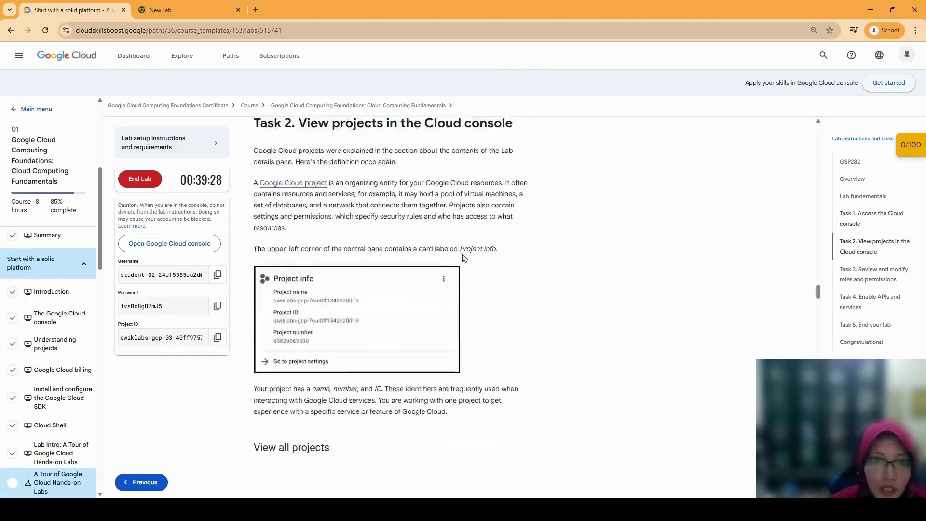
pyautogui.scroll(1, 532, 221)
pyautogui.scroll(-1, 533, 221)
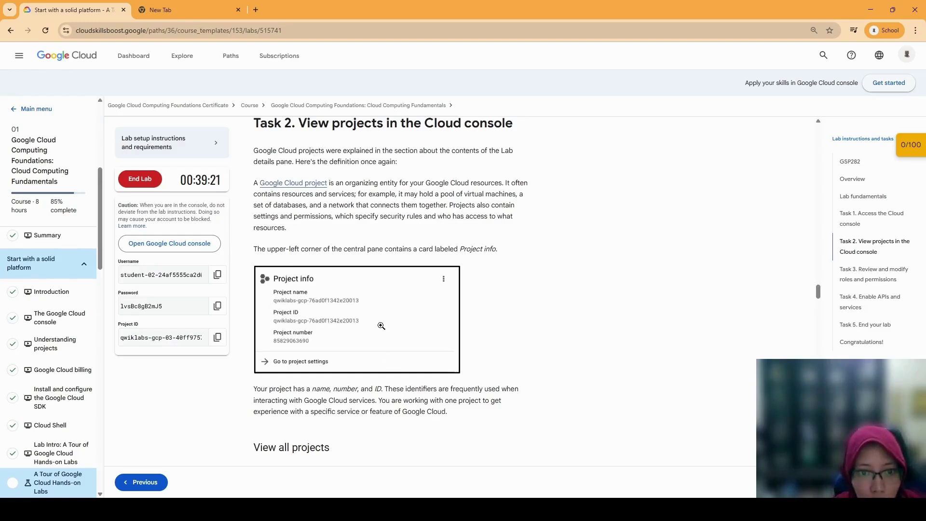
pyautogui.scroll(-1, 352, 387)
pyautogui.scroll(-1, 351, 388)
pyautogui.moveTo(307, 342); pyautogui.dragTo(384, 342)
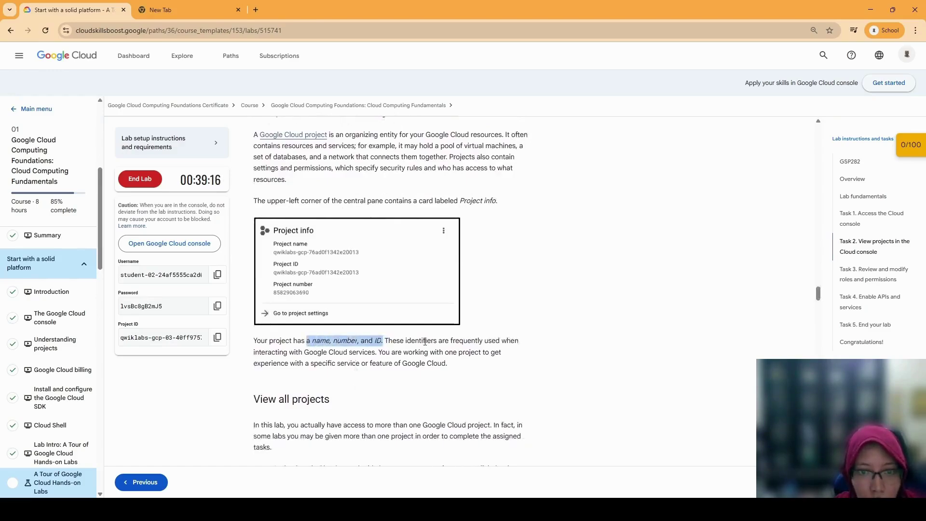
pyautogui.scroll(-2, 300, 244)
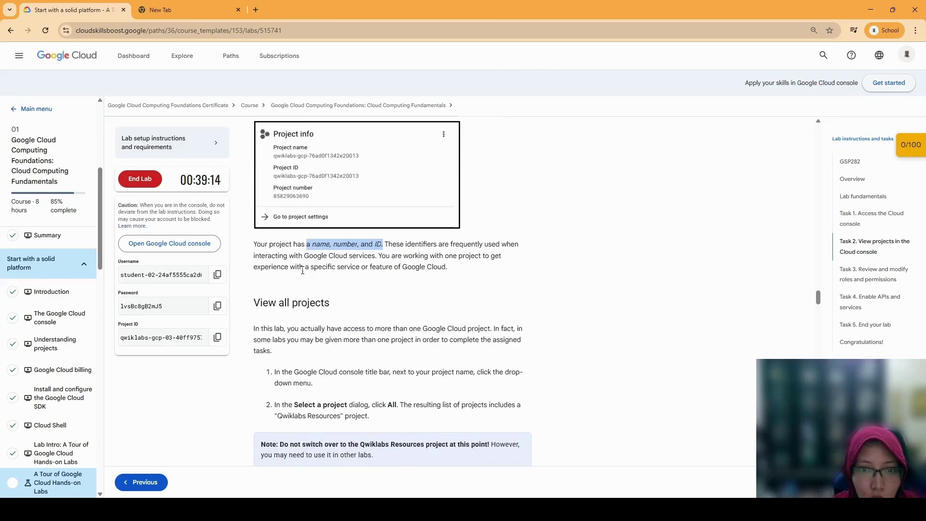
pyautogui.scroll(-3, 302, 270)
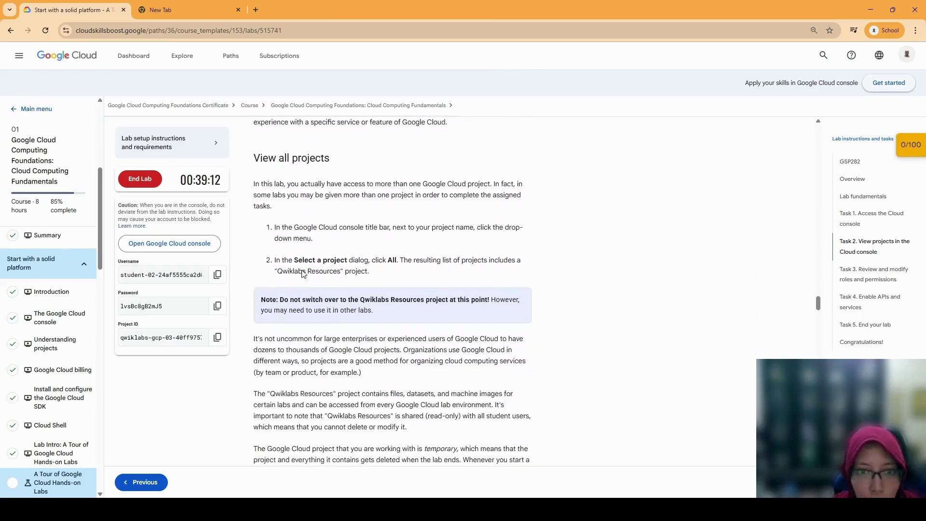
pyautogui.scroll(-1, 406, 189)
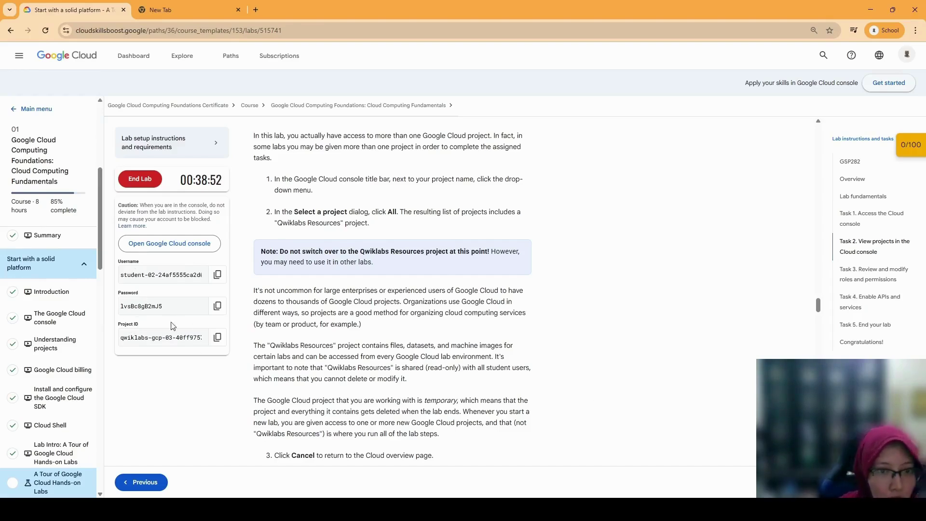
# - Copy the lab's project ID, switch to the console and open the project settings from the Project info card
pyautogui.click(220, 338)
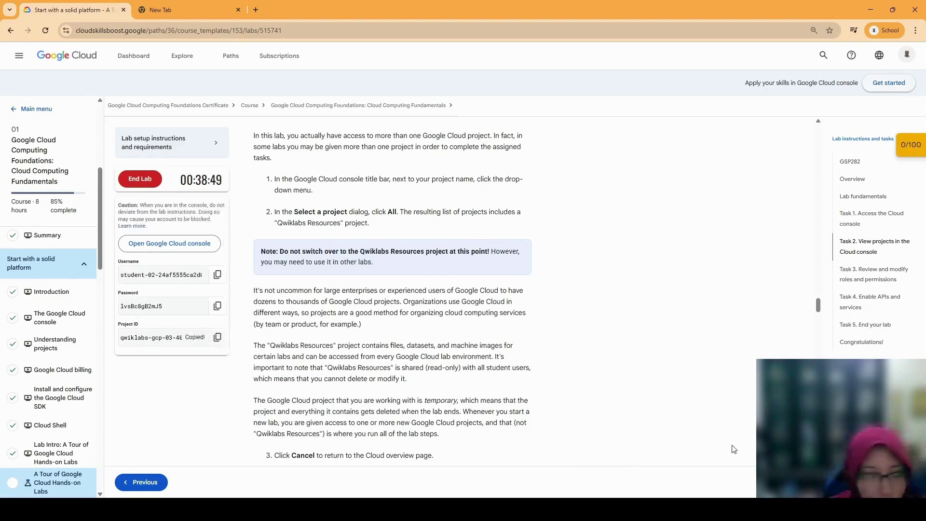
pyautogui.hotkey('alt', 'Tab')
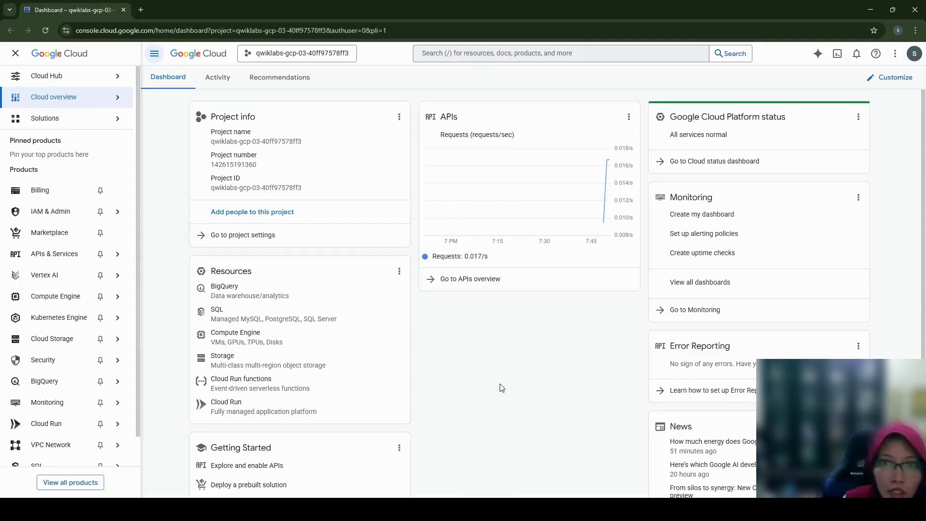
pyautogui.scroll(-4, 553, 337)
pyautogui.scroll(4, 553, 338)
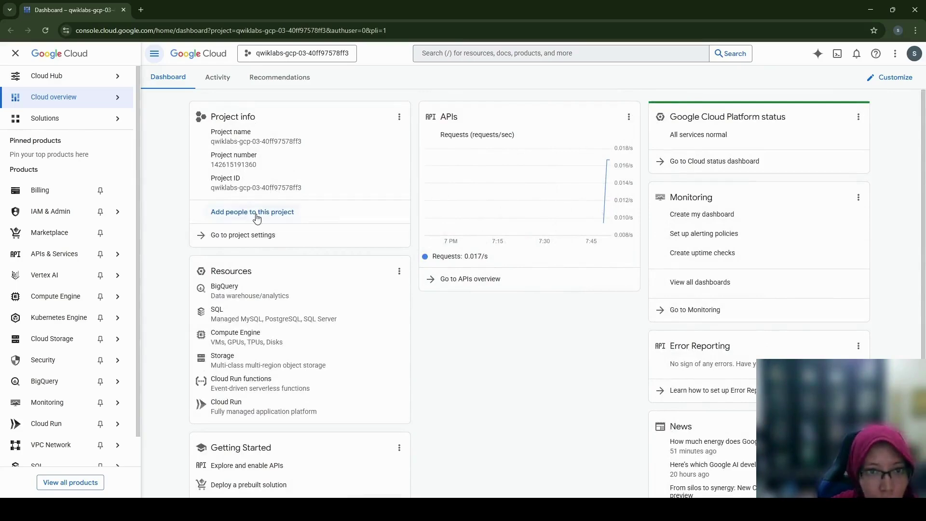
pyautogui.moveTo(107, 216)
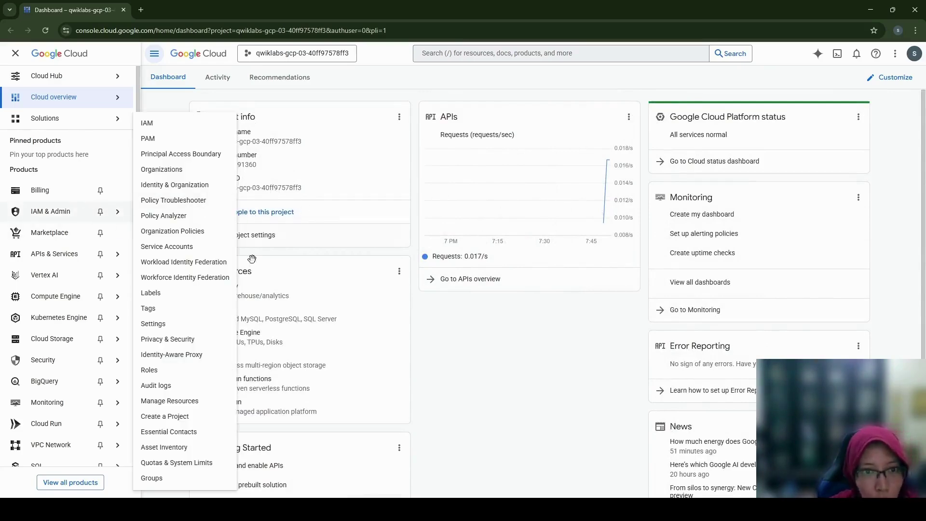
pyautogui.click(221, 235)
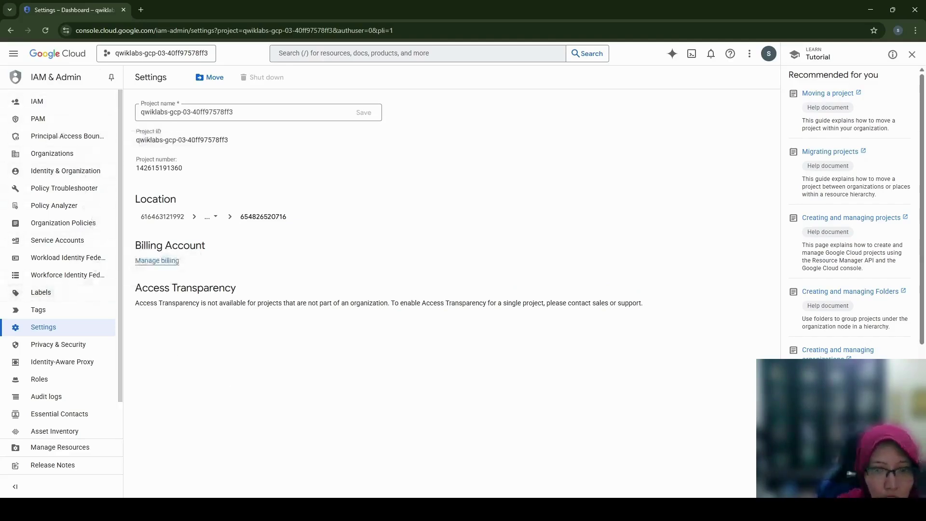
# - Leave the project settings for the console's welcome page and open the project dashboard from there
pyautogui.hotkey('alt', 'Tab')
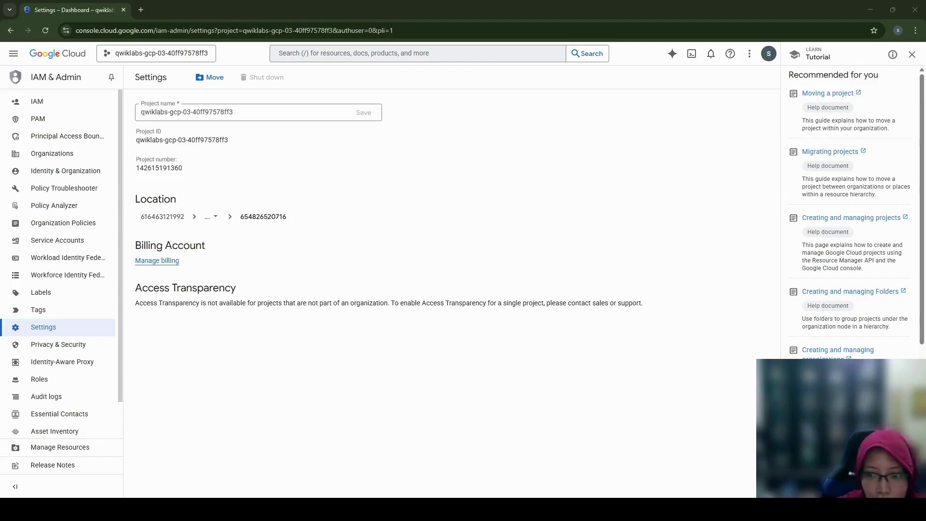
pyautogui.hotkey('alt', 'Tab')
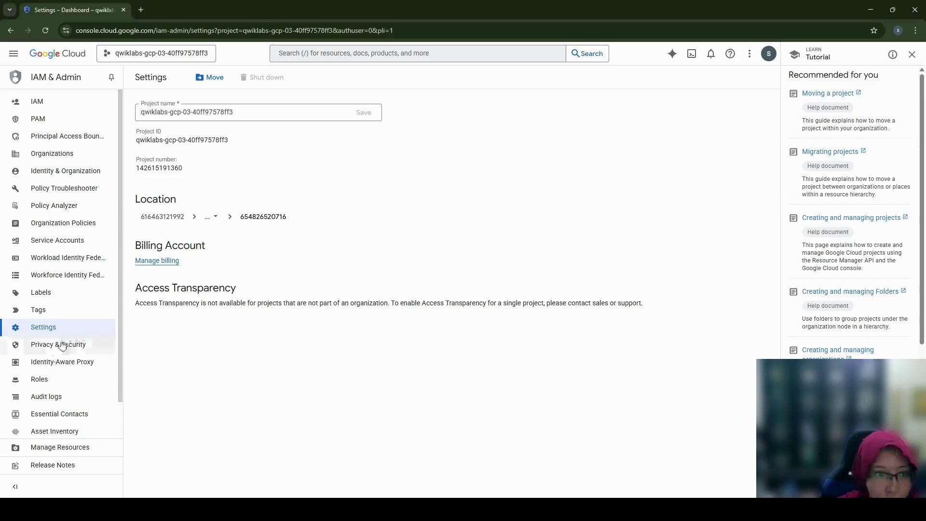
pyautogui.click(72, 56)
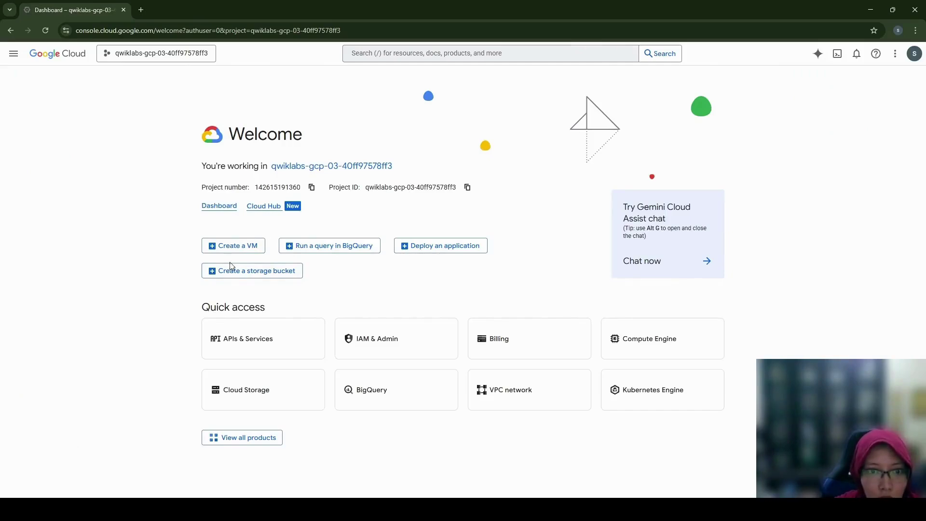
pyautogui.click(223, 206)
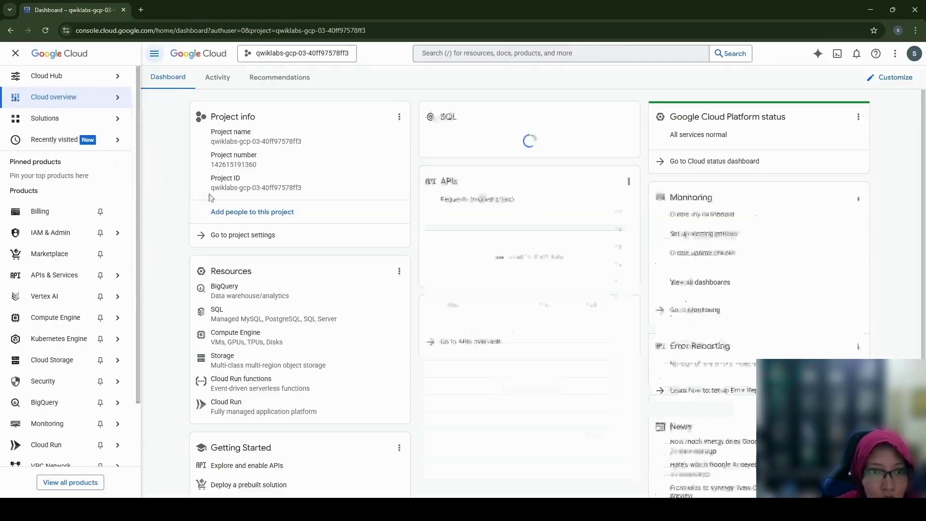
# - Look over the cards on the project dashboard and return to the lab's Task 2 multiple-choice questions
pyautogui.scroll(-3, 544, 392)
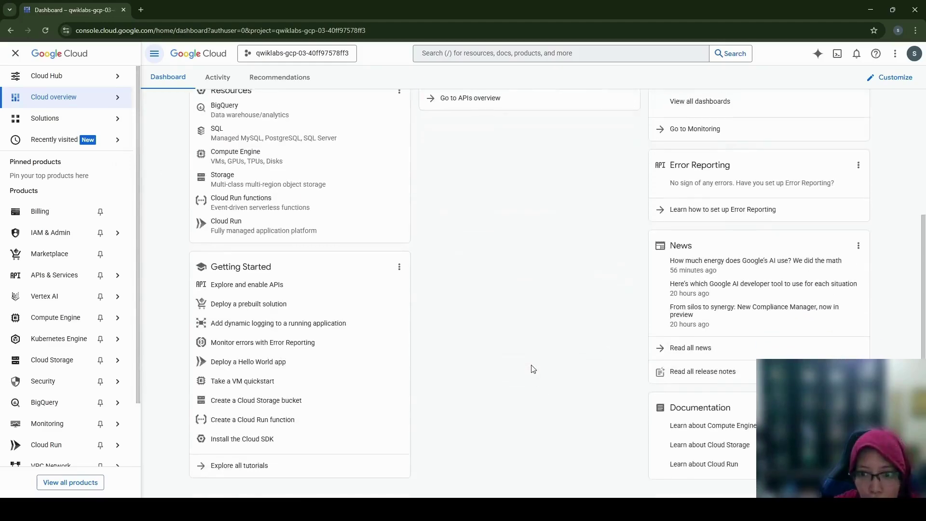
pyautogui.scroll(3, 532, 369)
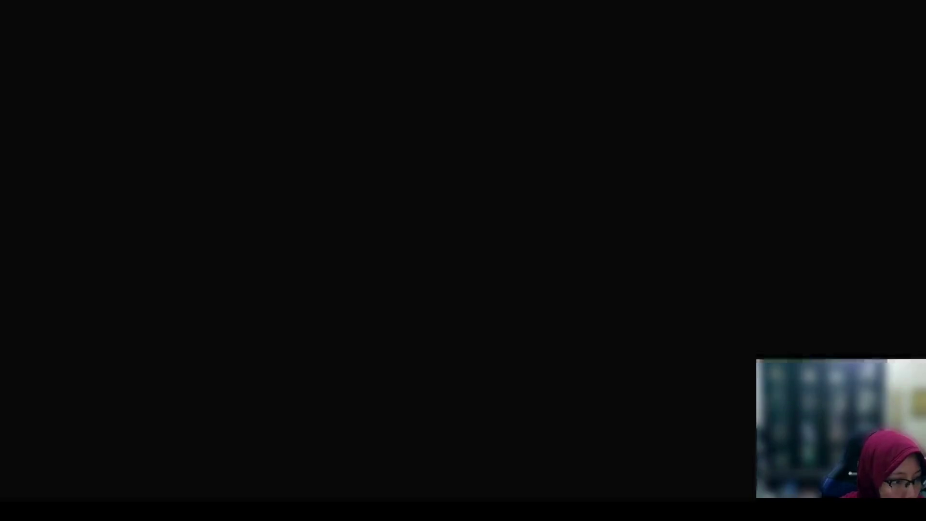
pyautogui.scroll(-3, 393, 289)
pyautogui.scroll(1, 393, 289)
pyautogui.scroll(-1, 393, 290)
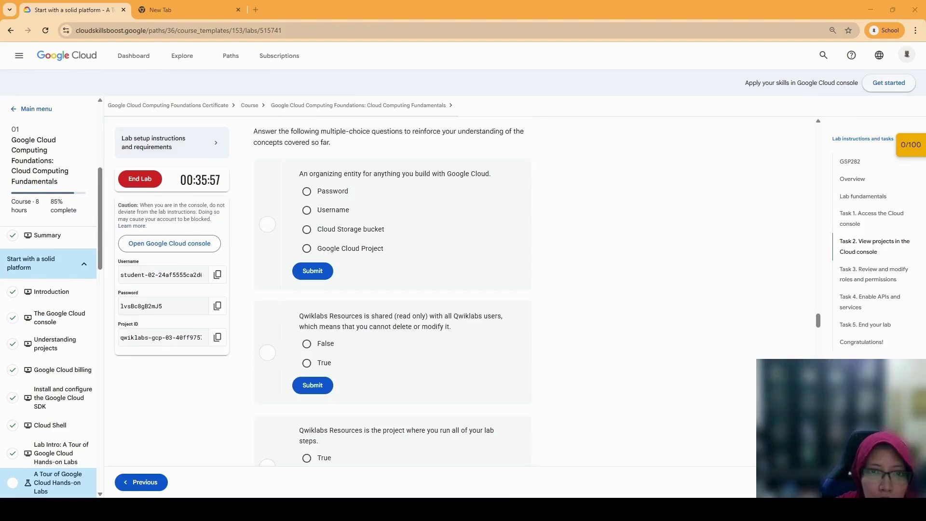
# - Submit "Google Cloud Project" as the organizing entity for anything built with Google Cloud
pyautogui.scroll(-1, 393, 290)
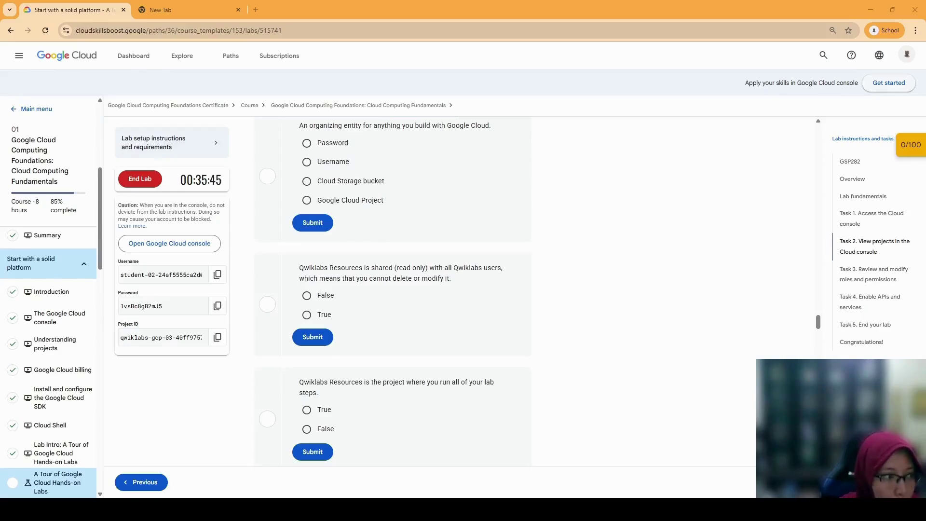
pyautogui.click(333, 201)
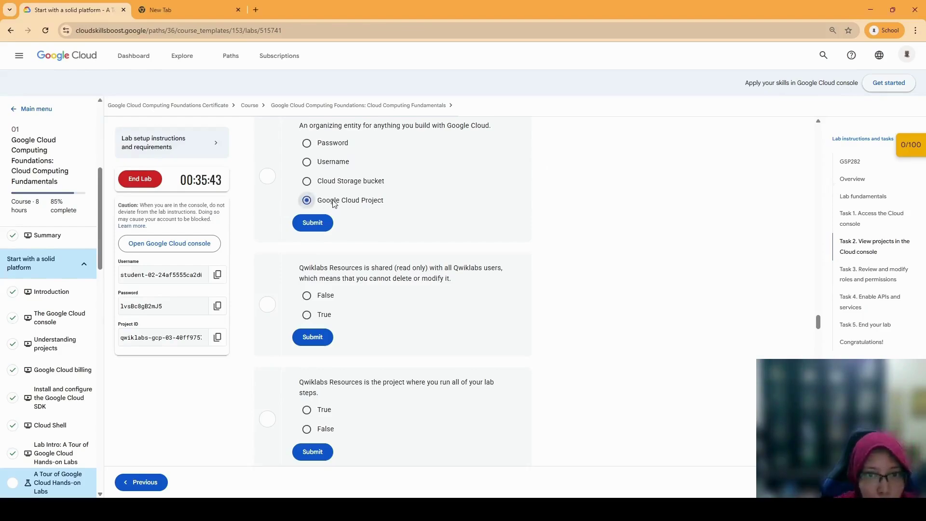
pyautogui.click(318, 224)
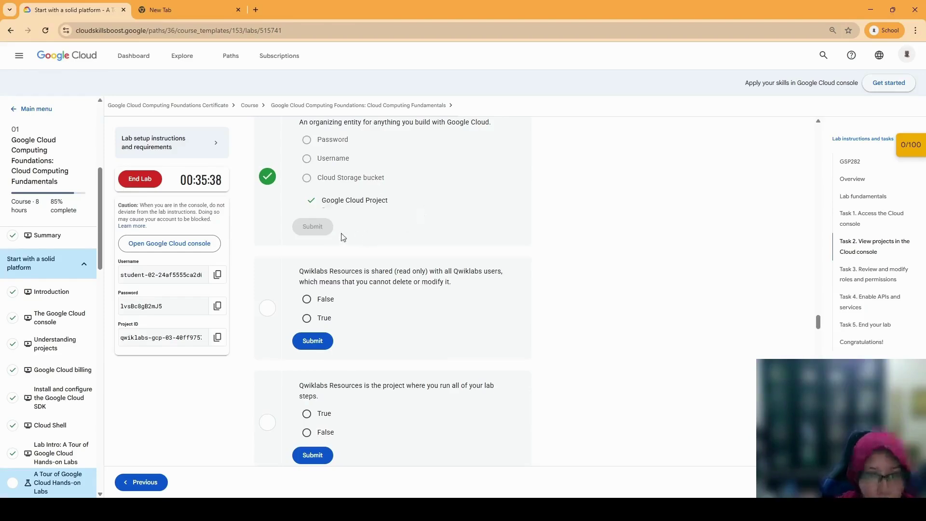
# - Submit "True" for the question whether Qwiklabs Resources is shared read-only with all Qwiklabs users
pyautogui.scroll(-2, 347, 244)
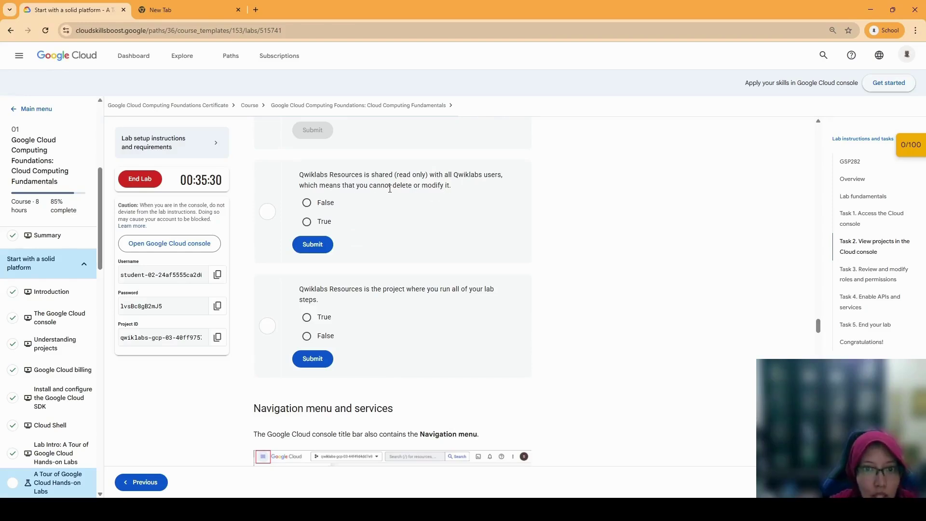
pyautogui.click(324, 221)
pyautogui.click(313, 247)
# - Submit "False" for the question whether Qwiklabs Resources is the project where all lab steps are run
pyautogui.scroll(-1, 330, 254)
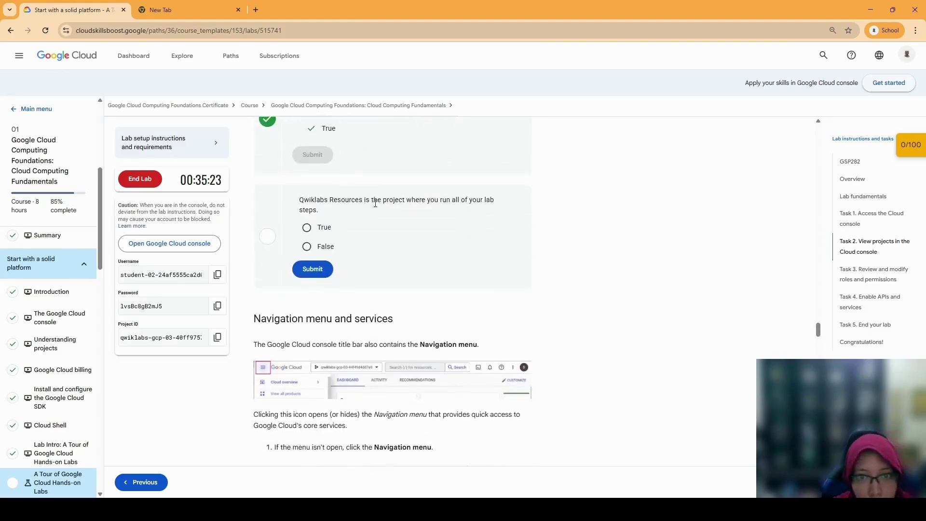
pyautogui.scroll(1, 391, 202)
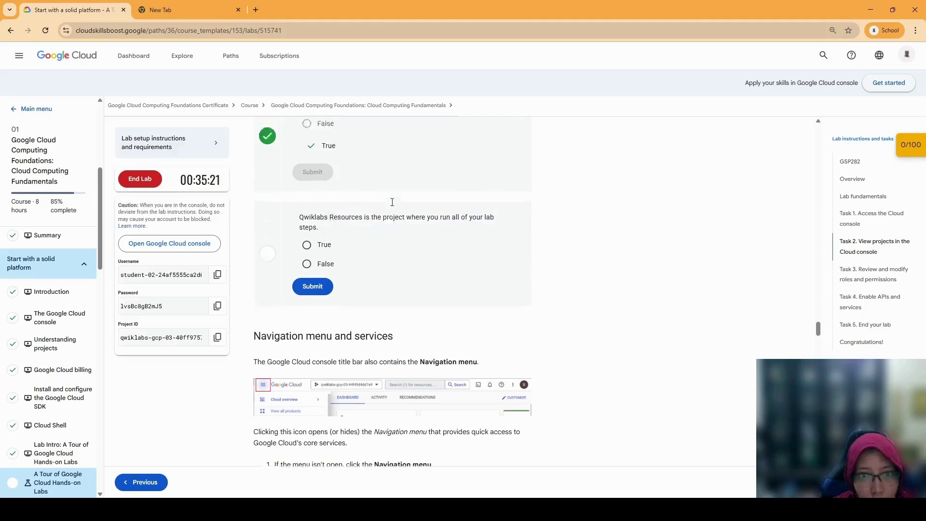
pyautogui.click(307, 295)
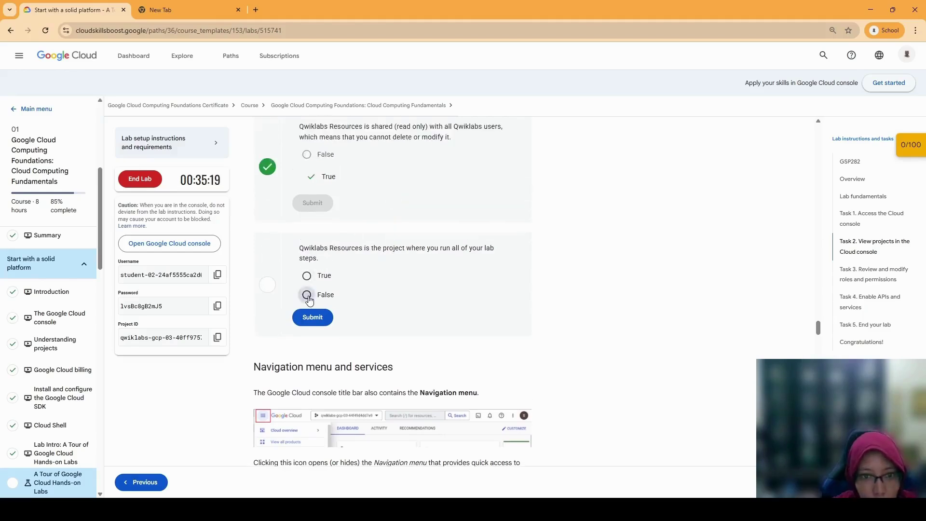
pyautogui.click(311, 318)
# - Read the lab sections on the Navigation menu and services and on viewing roles and permissions in Task 3
pyautogui.scroll(5, 312, 311)
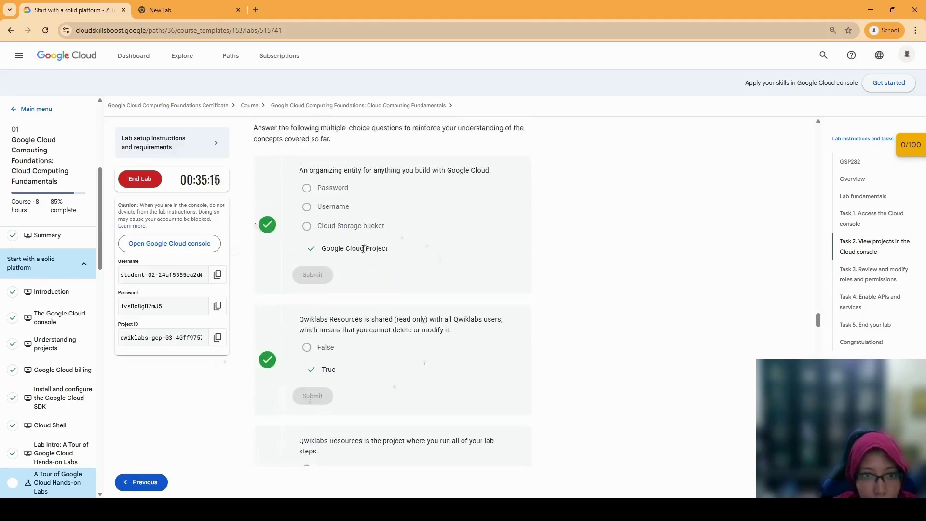
pyautogui.scroll(6, 362, 245)
pyautogui.scroll(-7, 374, 271)
pyautogui.scroll(-8, 374, 271)
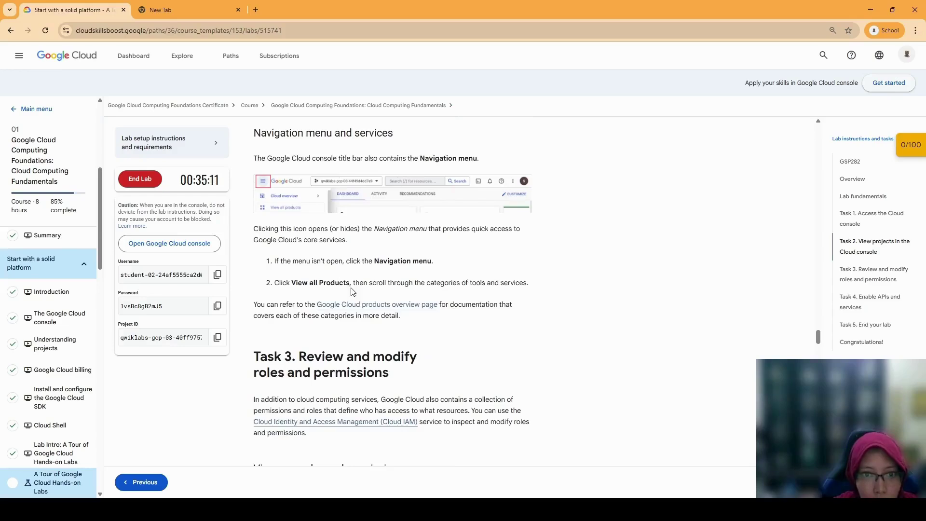
pyautogui.scroll(-1, 330, 275)
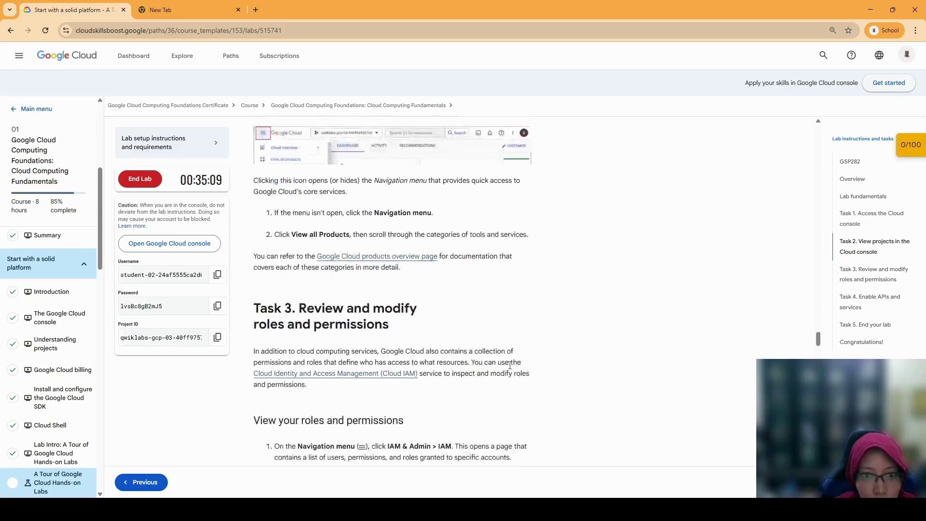
pyautogui.scroll(-1, 454, 335)
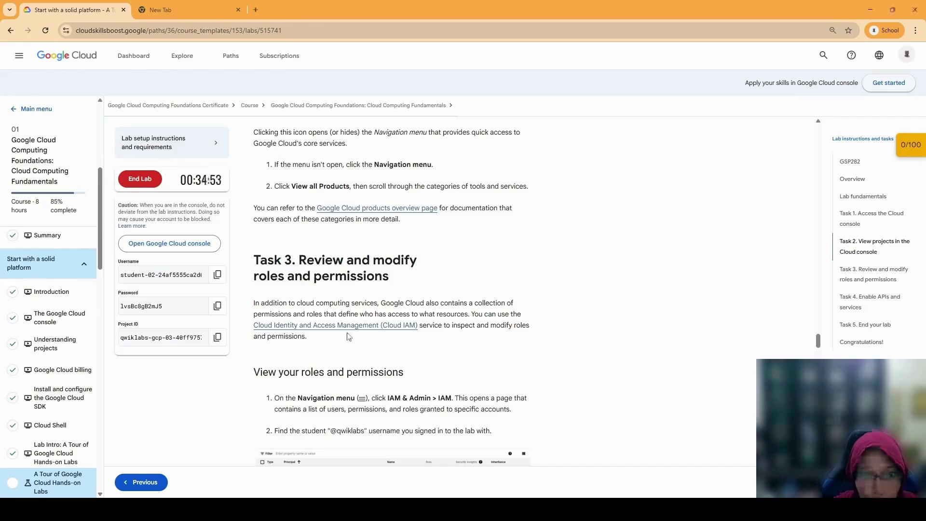
pyautogui.scroll(2, 356, 347)
pyautogui.scroll(-3, 356, 347)
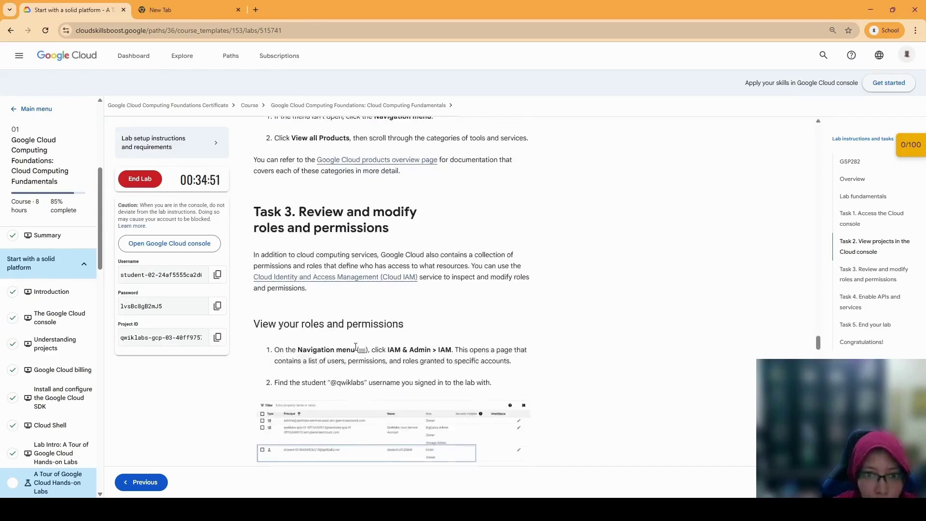
pyautogui.scroll(-1, 356, 347)
pyautogui.scroll(-1, 356, 347)
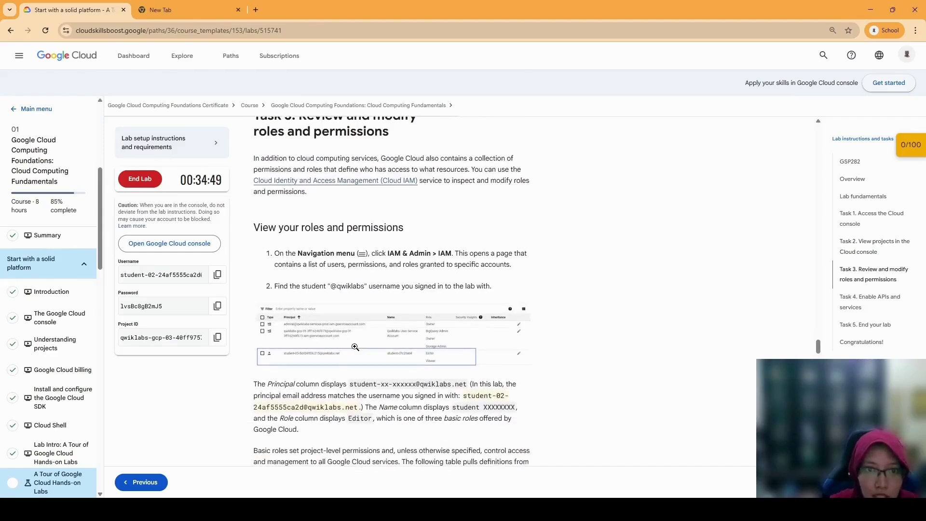
pyautogui.scroll(1, 356, 348)
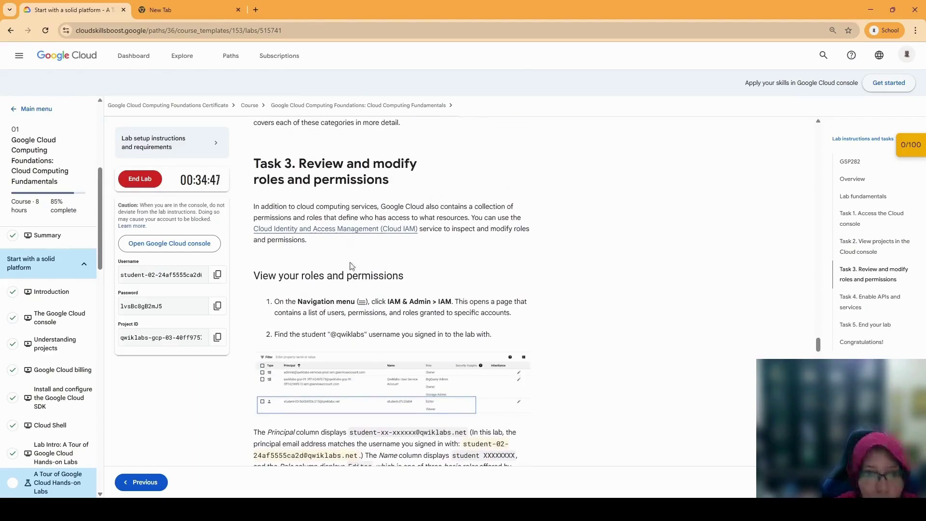
pyautogui.scroll(-3, 347, 274)
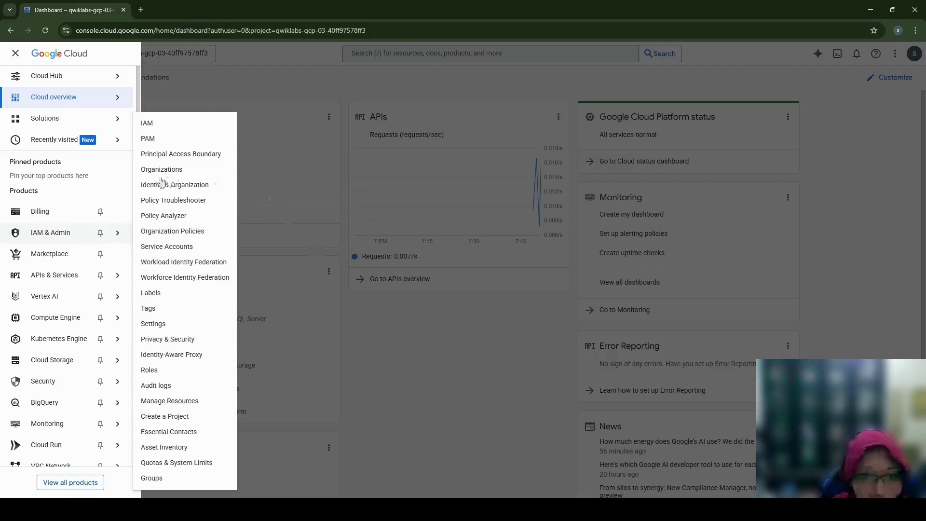
# - Open the project's IAM page in the console and copy the second student account's username from the lab instructions
pyautogui.click(172, 125)
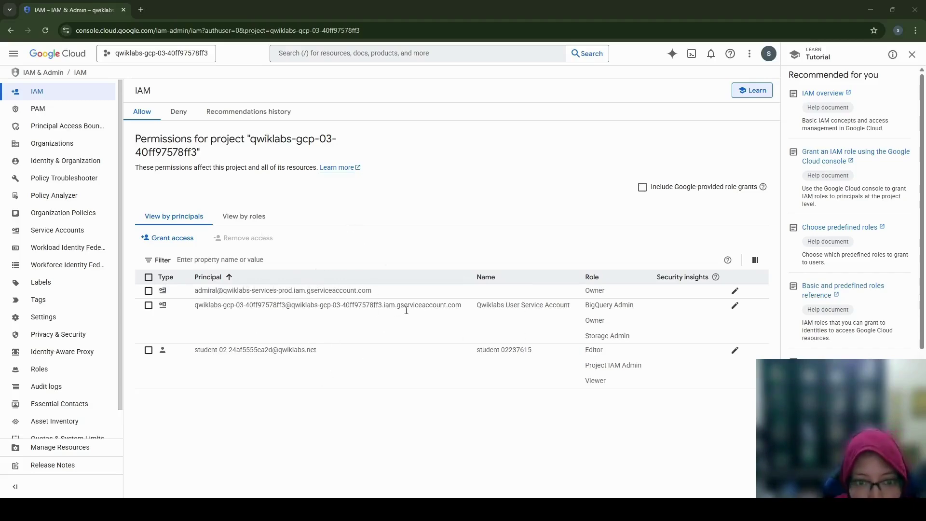
pyautogui.hotkey('alt', 'Tab')
pyautogui.moveTo(431, 293); pyautogui.dragTo(378, 302)
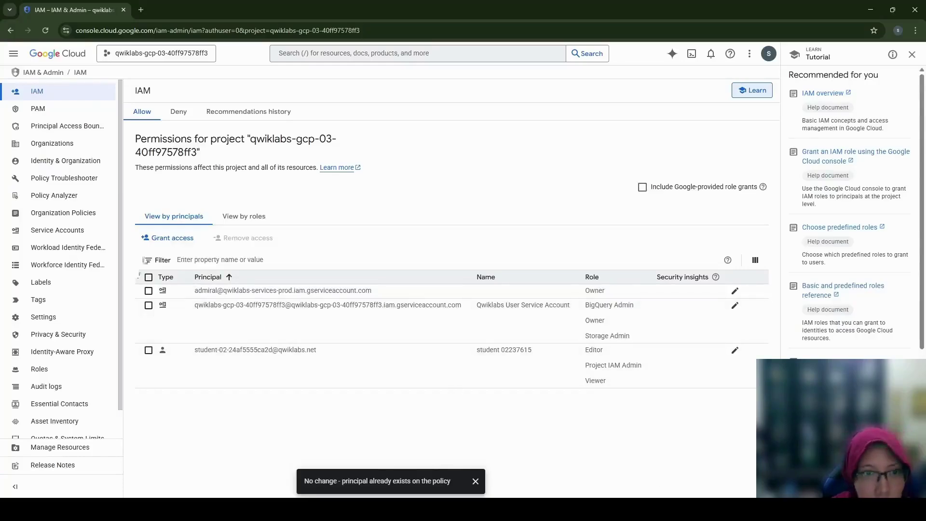
# - Start granting access to the project and add the second student account's username as the new principal
pyautogui.click(148, 238)
pyautogui.click(445, 213)
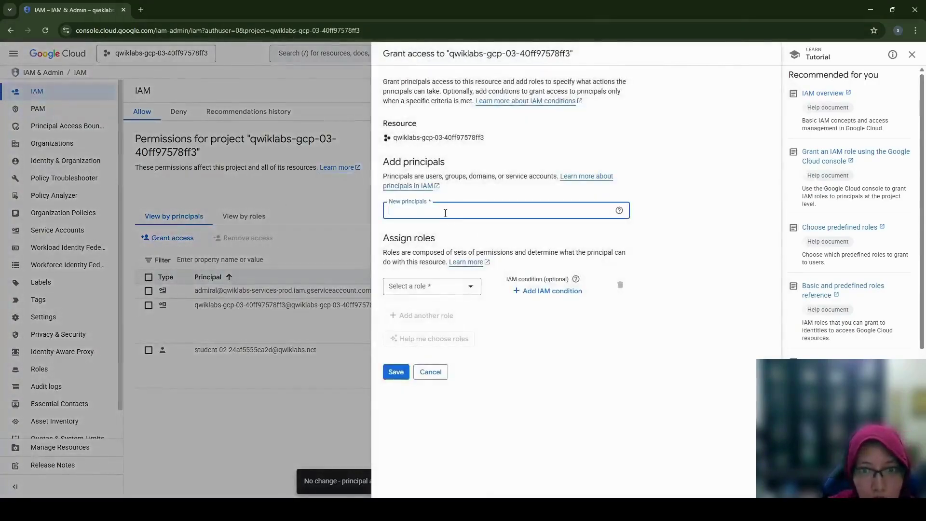
pyautogui.hotkey('ctrl', 'v')
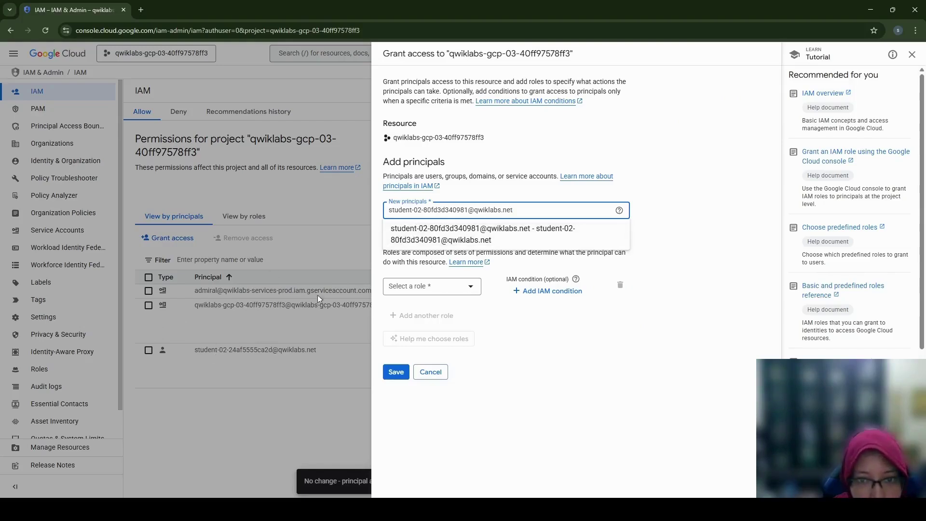
pyautogui.click(537, 386)
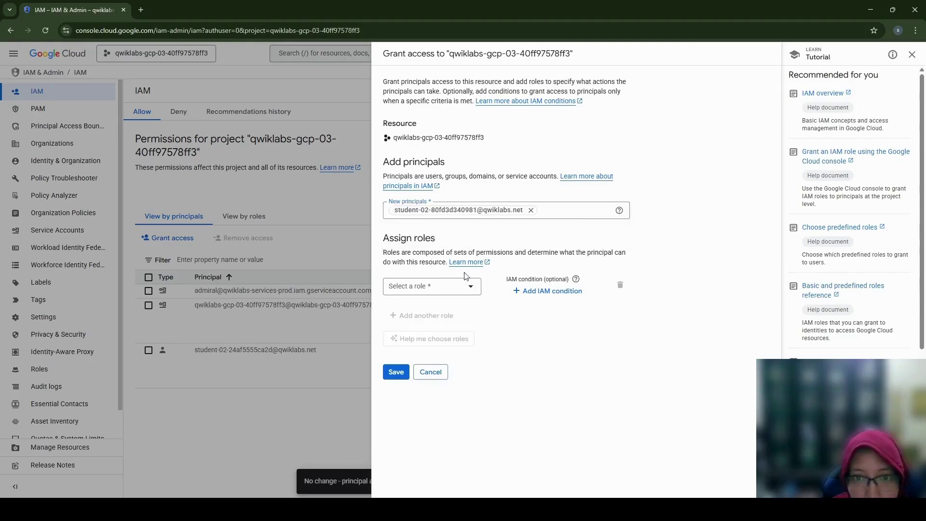
# - Assign the Viewer role to the new principal and save the access grant
pyautogui.click(420, 289)
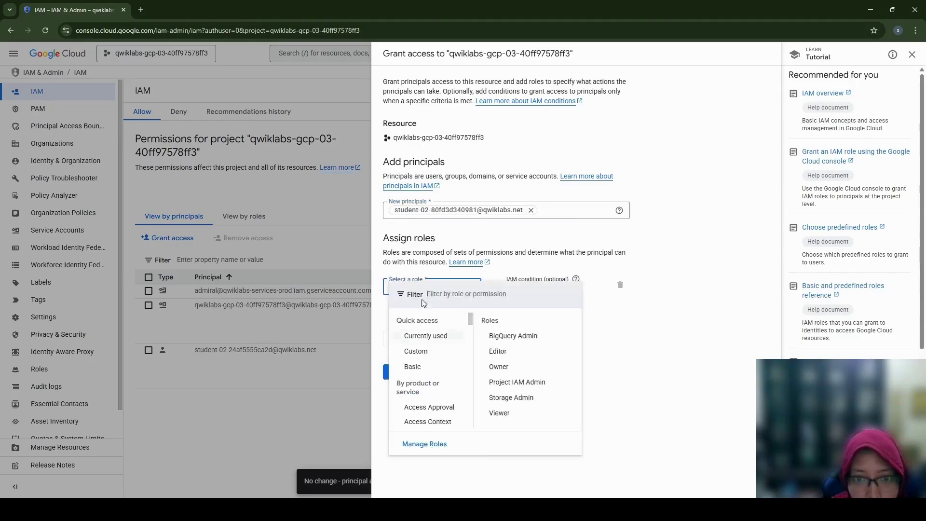
pyautogui.moveTo(453, 336)
pyautogui.click(494, 415)
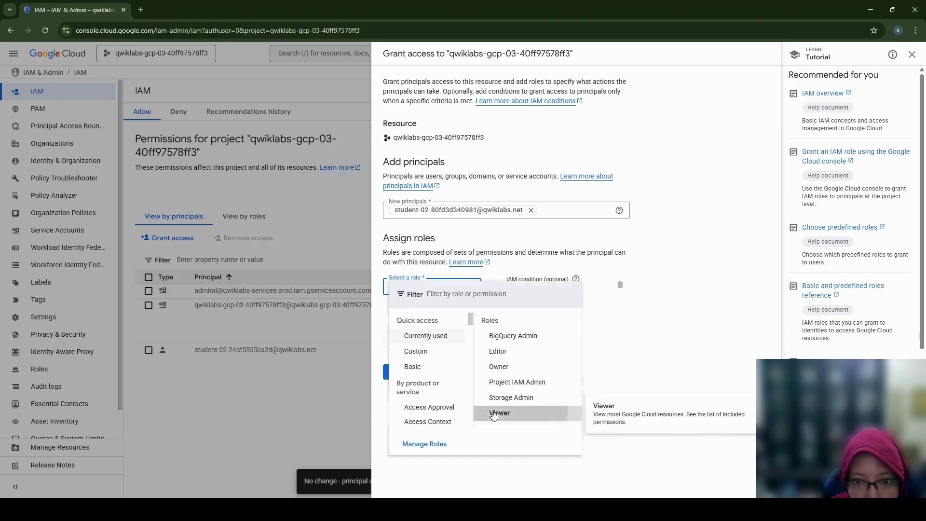
pyautogui.click(396, 387)
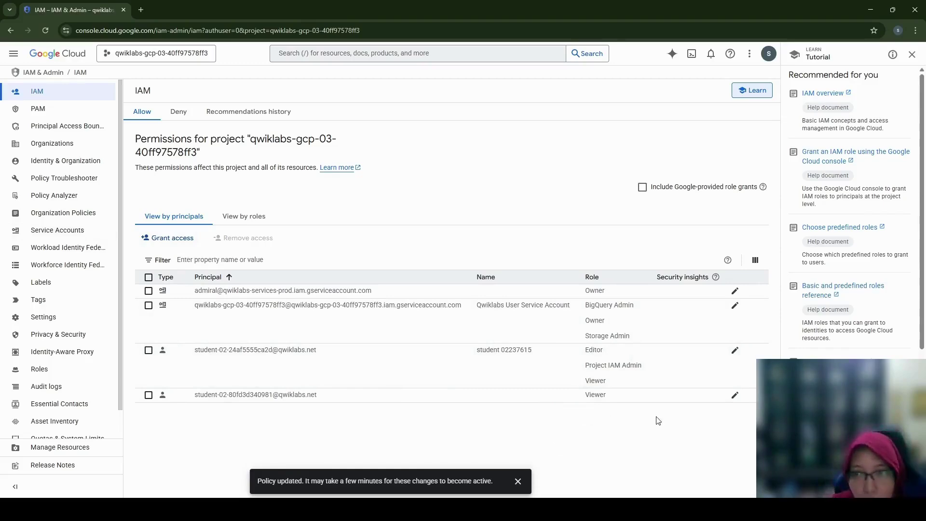
pyautogui.click(735, 396)
pyautogui.click(511, 266)
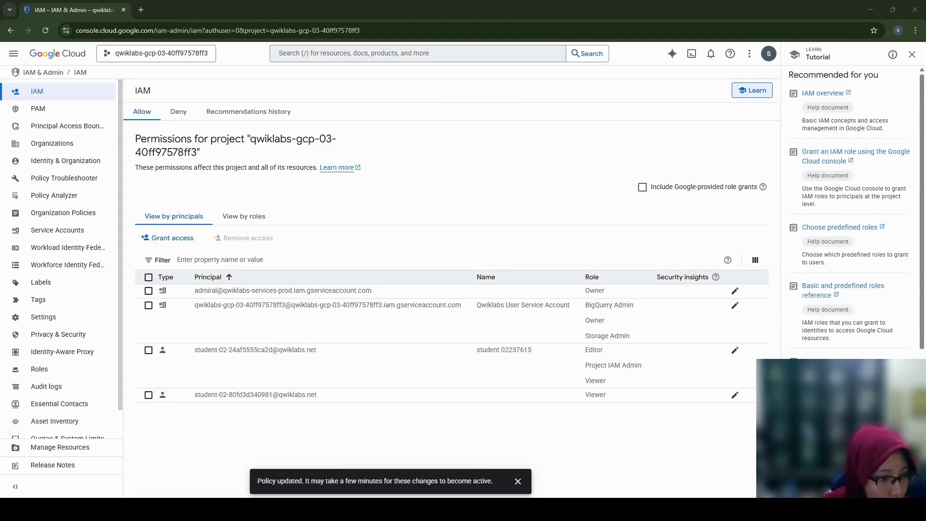
# - Return to the lab instructions and check the progress of the "Grant an IAM role" objective
pyautogui.hotkey('alt', 'Tab')
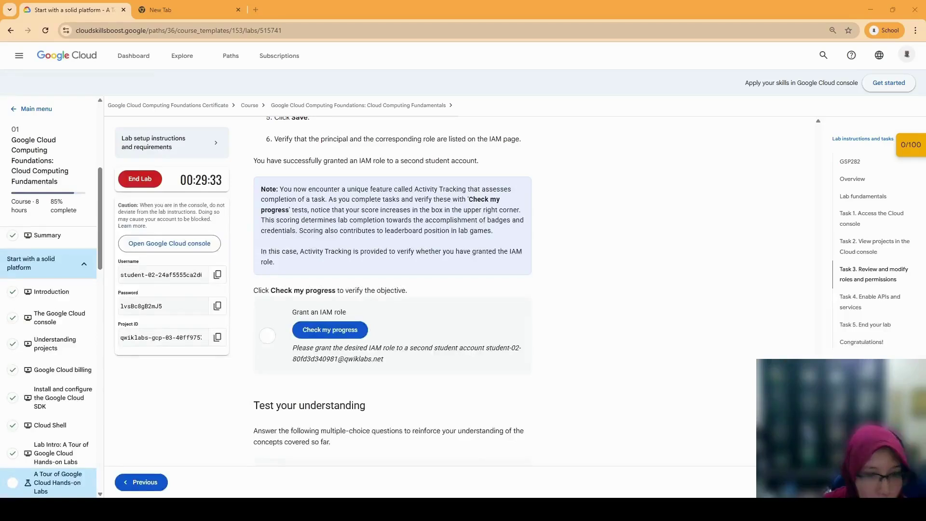
pyautogui.click(331, 331)
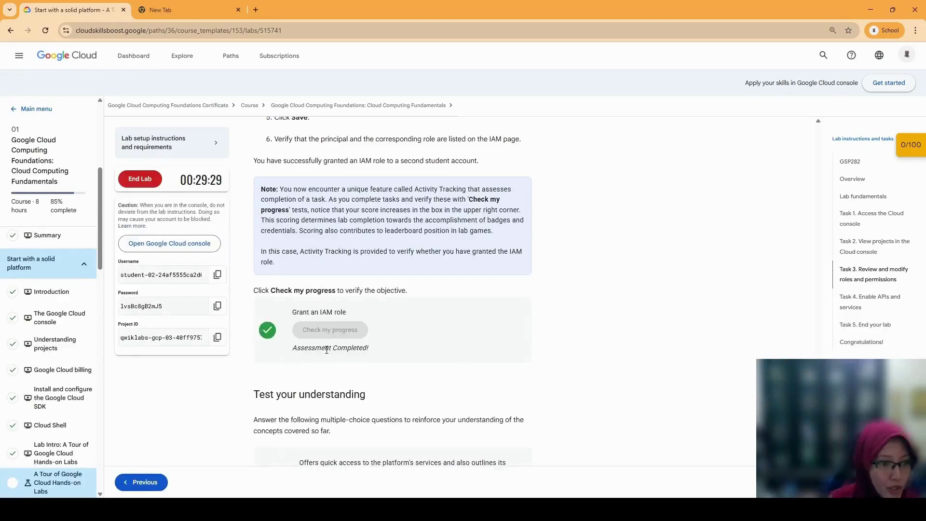
# - Submit "Navigation menu" for the question about what offers quick access to the platform's services and outlines its offerings
pyautogui.scroll(-5, 337, 343)
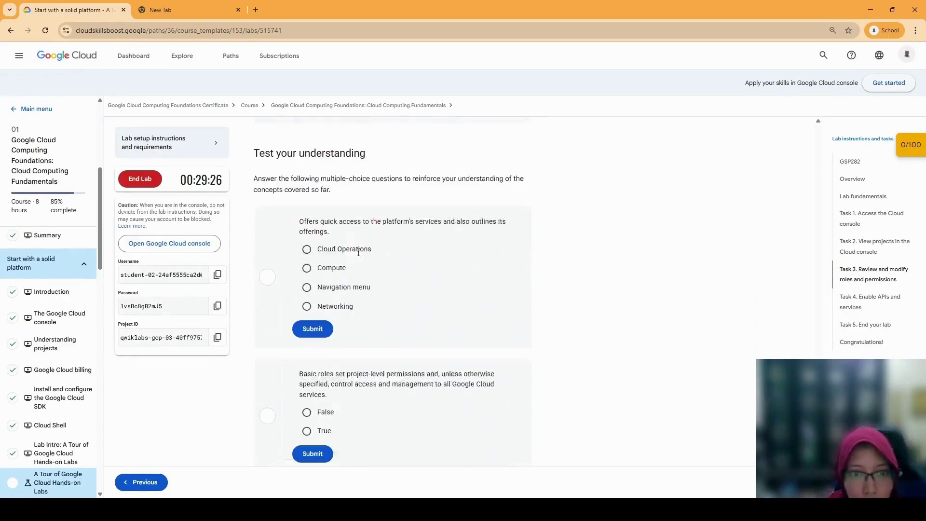
pyautogui.scroll(1, 398, 169)
pyautogui.scroll(-5, 399, 169)
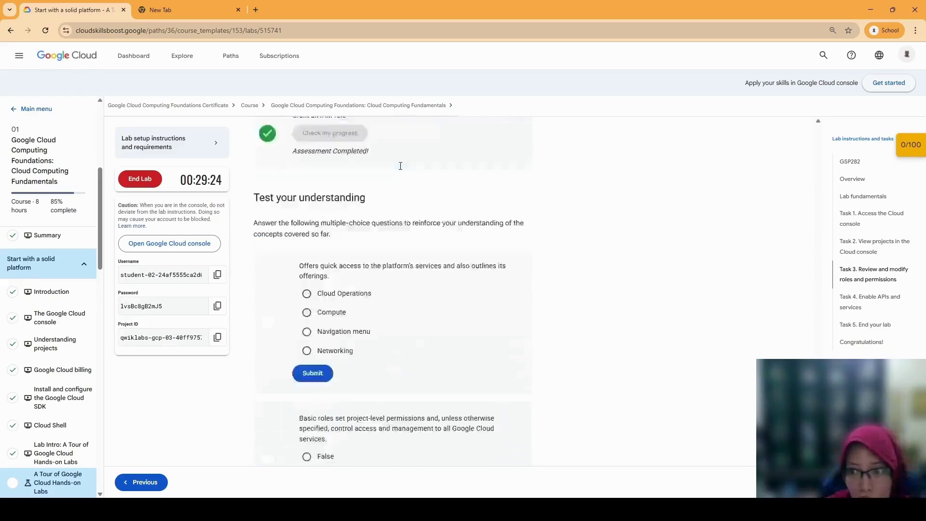
pyautogui.scroll(2, 399, 169)
pyautogui.scroll(-1, 399, 168)
pyautogui.scroll(1, 399, 169)
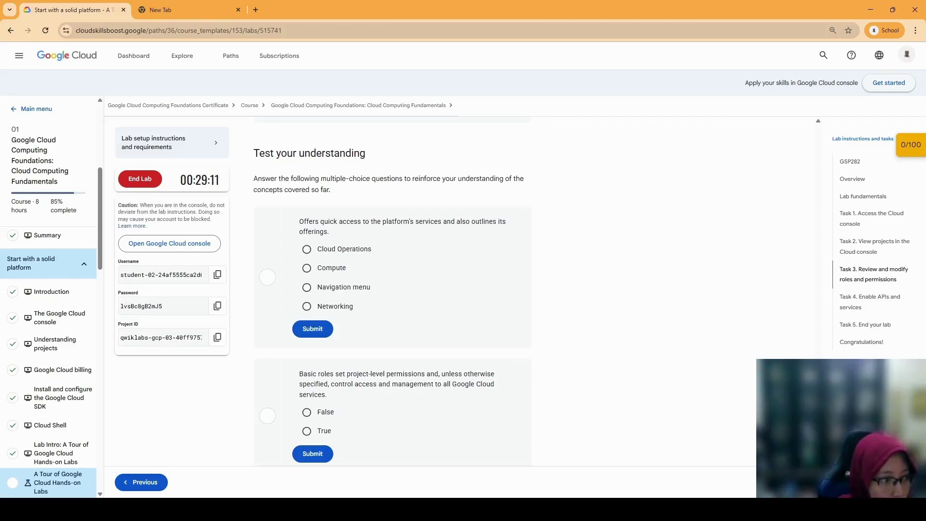
pyautogui.click(322, 288)
pyautogui.click(319, 331)
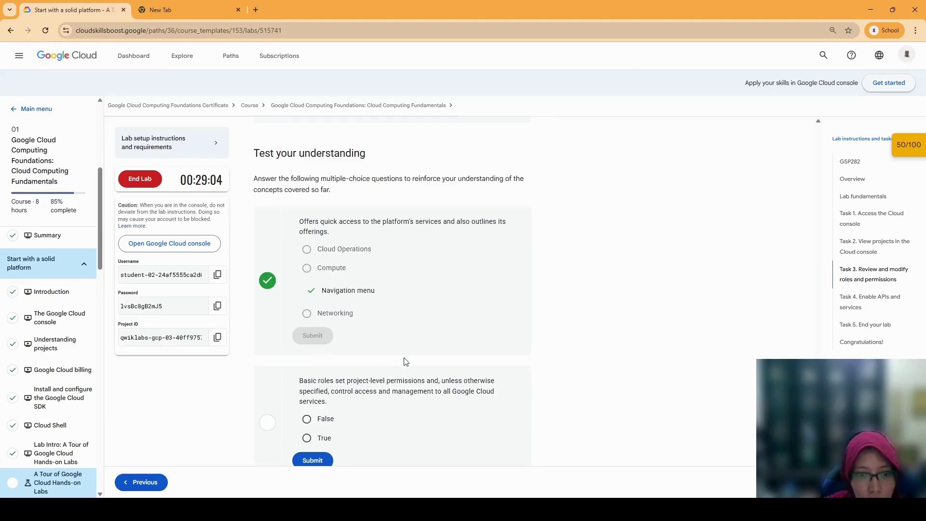
# - Submit "True" for the question about basic roles setting project-level permissions across all Google Cloud services
pyautogui.scroll(-5, 336, 254)
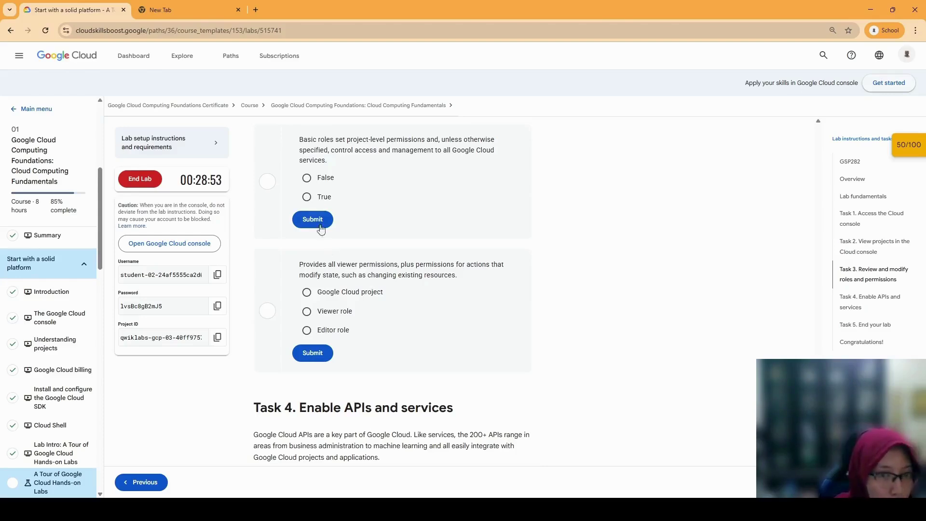
pyautogui.click(307, 196)
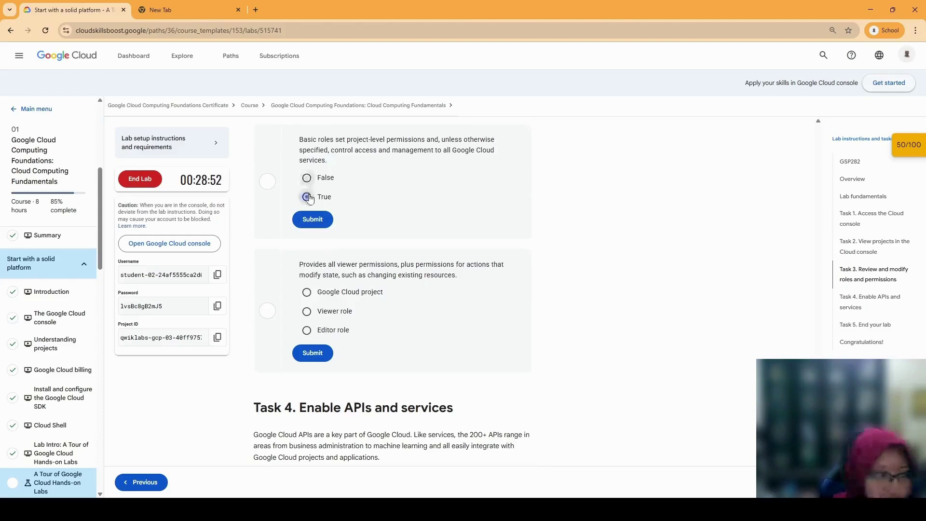
pyautogui.click(316, 223)
# - Submit "Editor role" for the question about viewer permissions plus permissions for actions that modify state
pyautogui.scroll(-2, 396, 175)
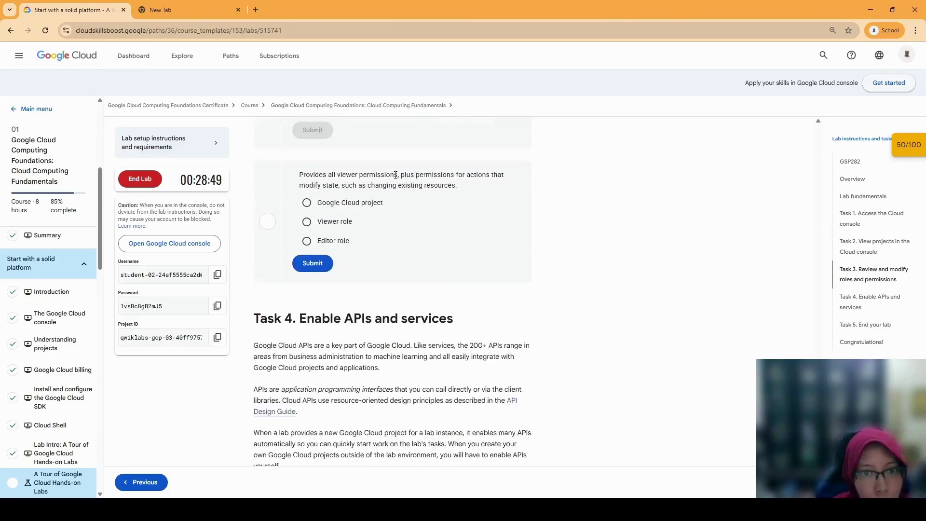
pyautogui.scroll(-1, 393, 186)
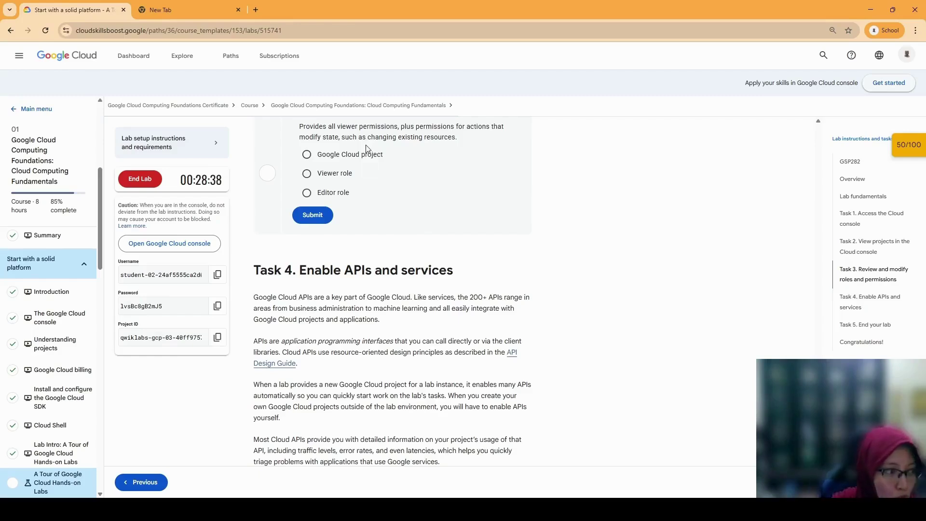
pyautogui.click(344, 193)
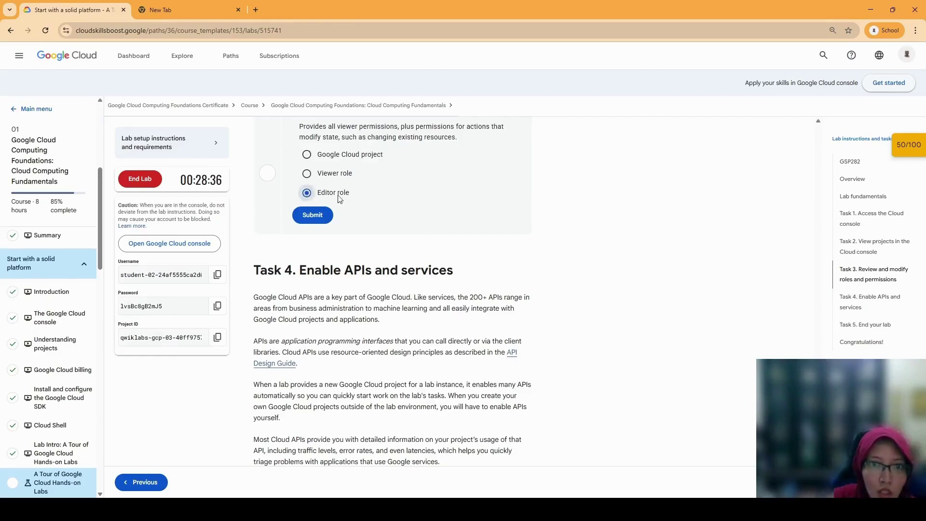
pyautogui.scroll(2, 405, 169)
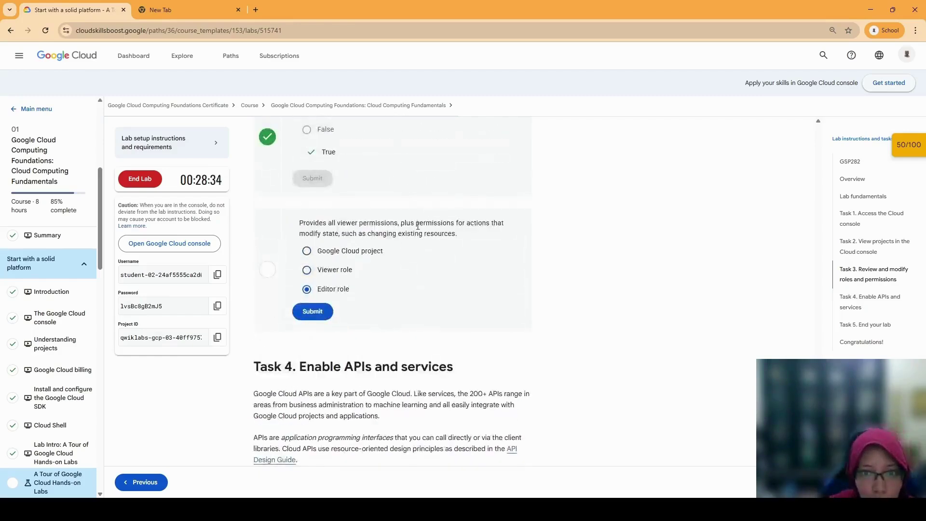
pyautogui.moveTo(416, 224); pyautogui.dragTo(449, 226)
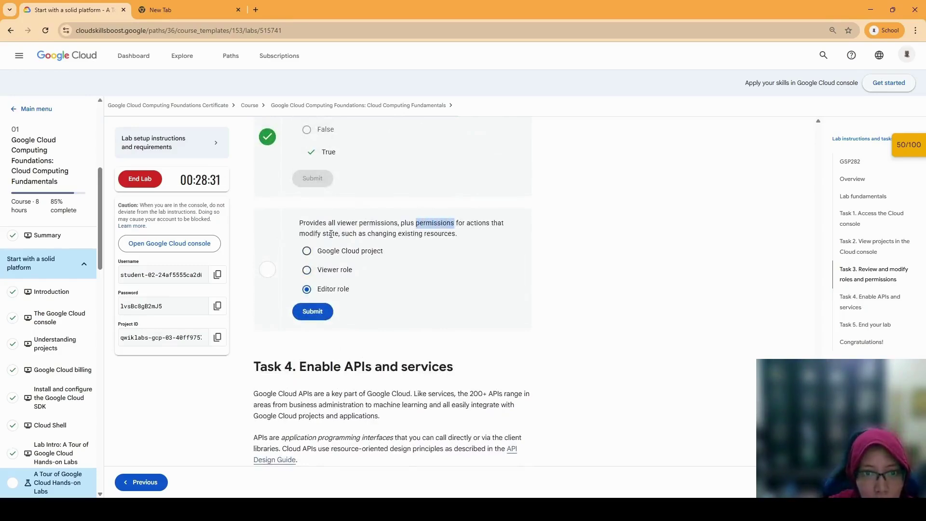
pyautogui.click(313, 312)
pyautogui.scroll(1, 319, 328)
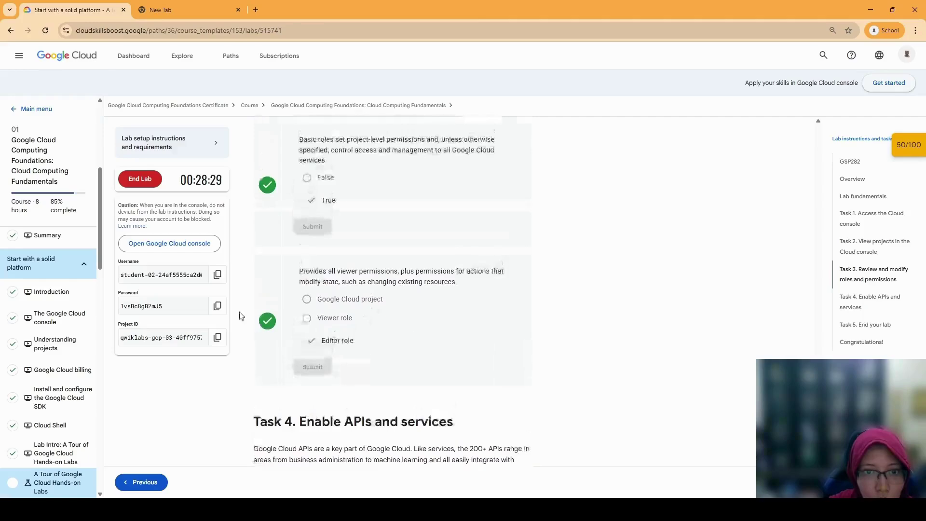
# - Read the Task 4 instructions on enabling APIs and services, including the Dialogflow API steps and the closing quiz question
pyautogui.scroll(-5, 405, 333)
pyautogui.scroll(-2, 404, 333)
pyautogui.scroll(2, 404, 333)
pyautogui.scroll(-2, 404, 330)
pyautogui.scroll(-3, 404, 330)
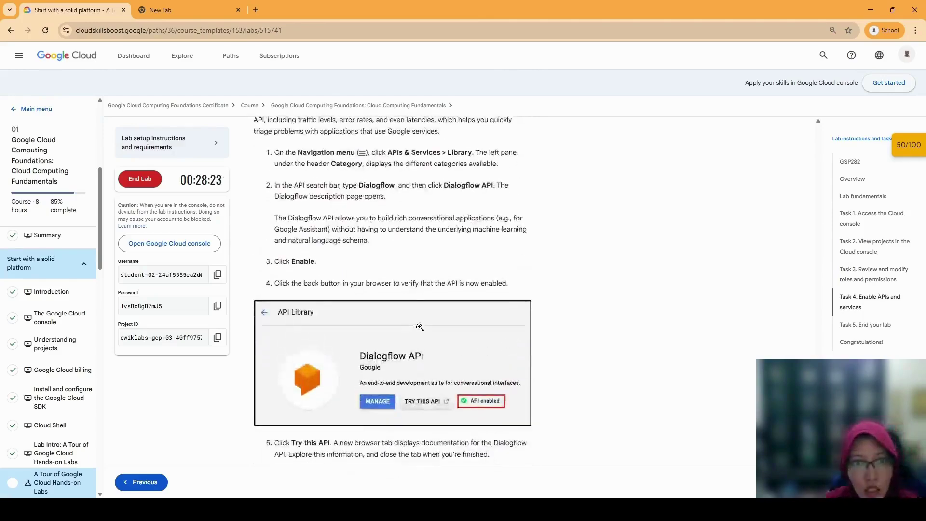
pyautogui.scroll(-1, 418, 328)
pyautogui.scroll(1, 418, 328)
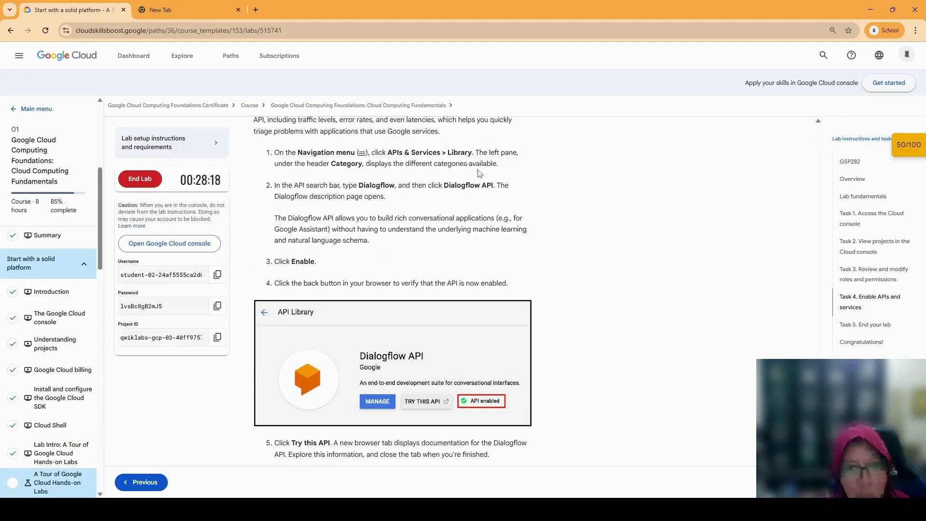
pyautogui.scroll(-1, 479, 179)
pyautogui.scroll(1, 405, 189)
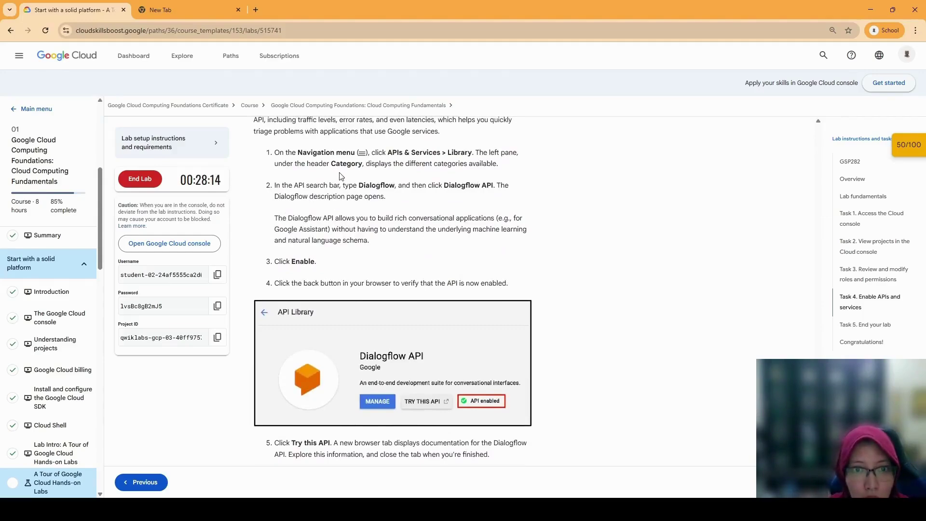
pyautogui.scroll(-2, 341, 199)
pyautogui.scroll(-10, 341, 199)
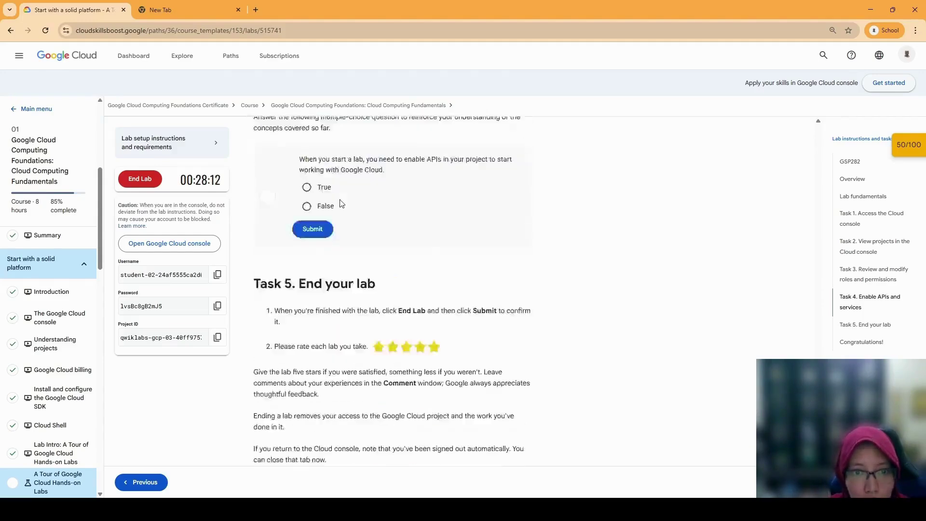
pyautogui.scroll(3, 341, 203)
pyautogui.scroll(12, 341, 203)
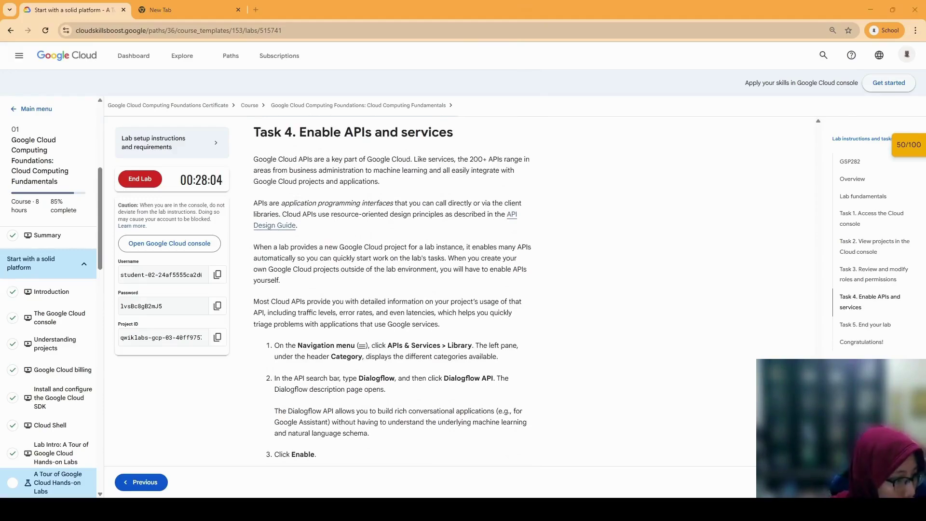
# - Switch to the Google Cloud console and open the API Library under APIs & Services
pyautogui.hotkey('alt', 'Tab')
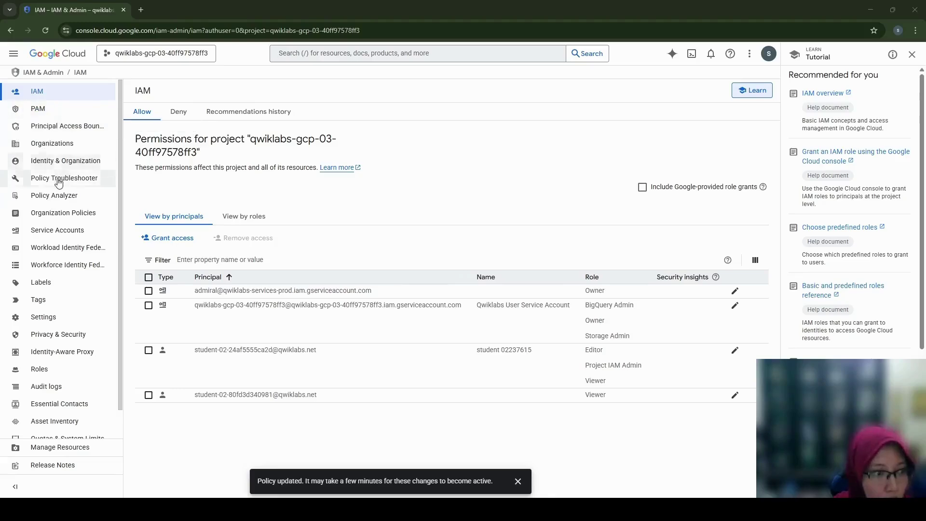
pyautogui.scroll(-1, 48, 275)
pyautogui.scroll(1, 48, 275)
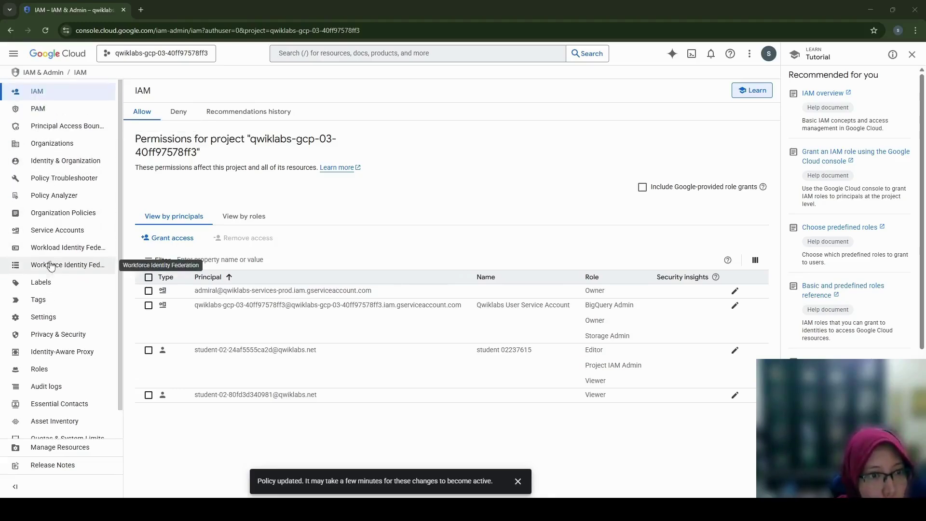
pyautogui.click(11, 55)
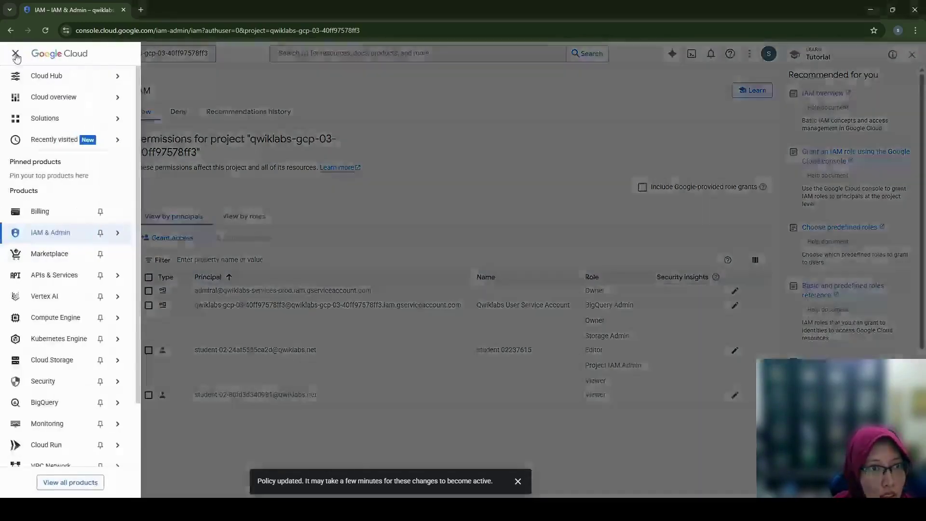
pyautogui.click(66, 278)
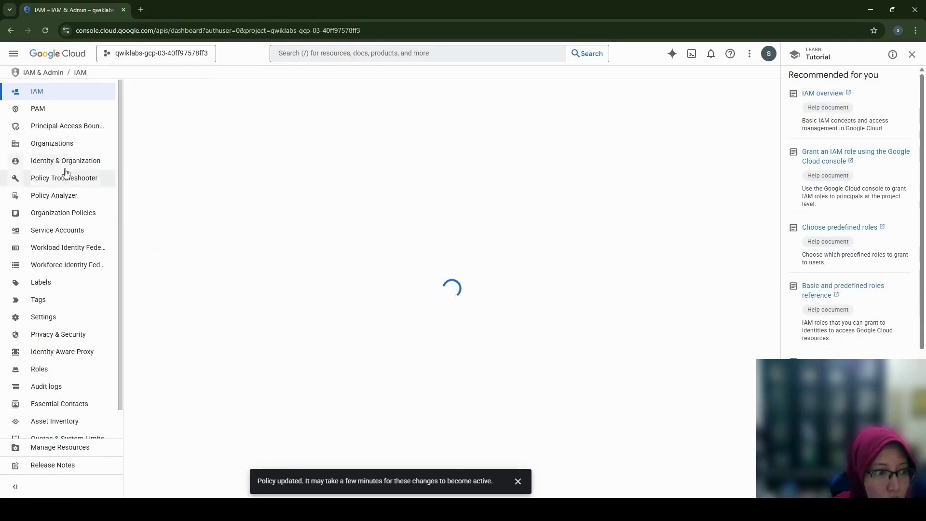
pyautogui.click(13, 54)
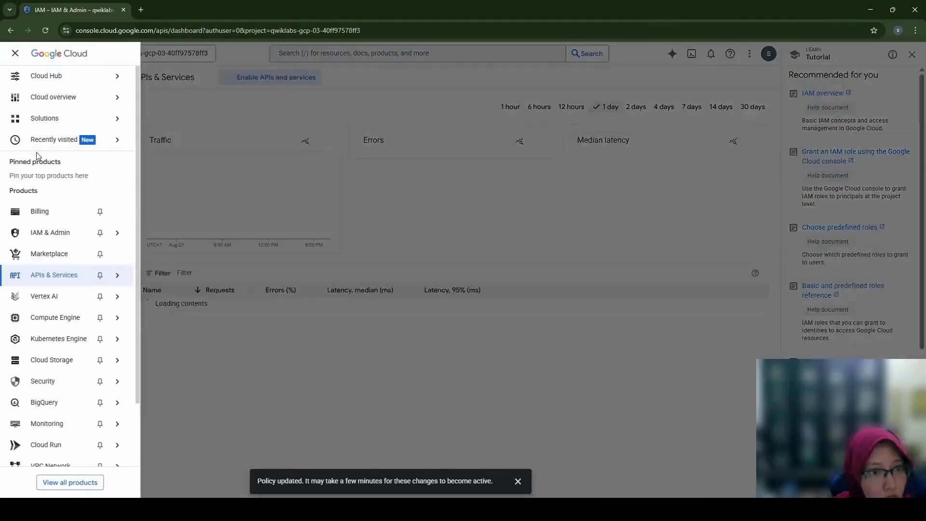
pyautogui.moveTo(115, 277)
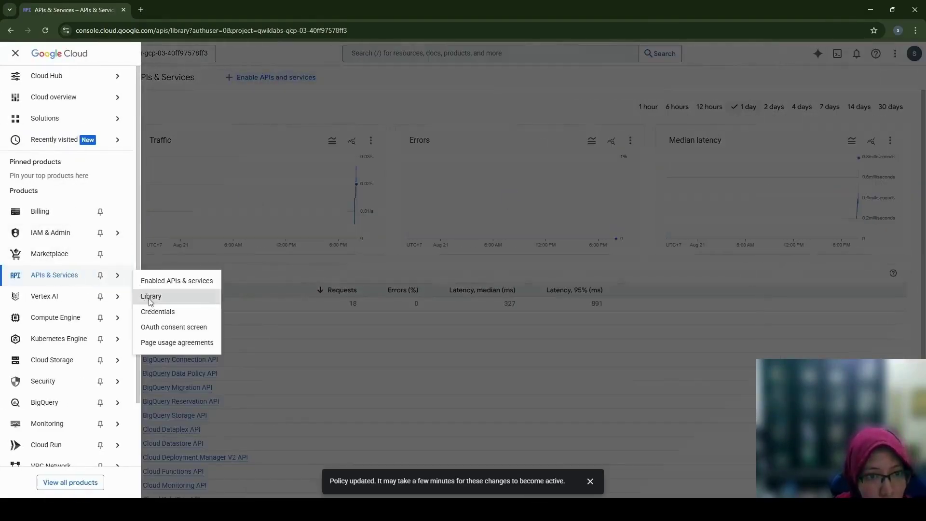
pyautogui.click(146, 296)
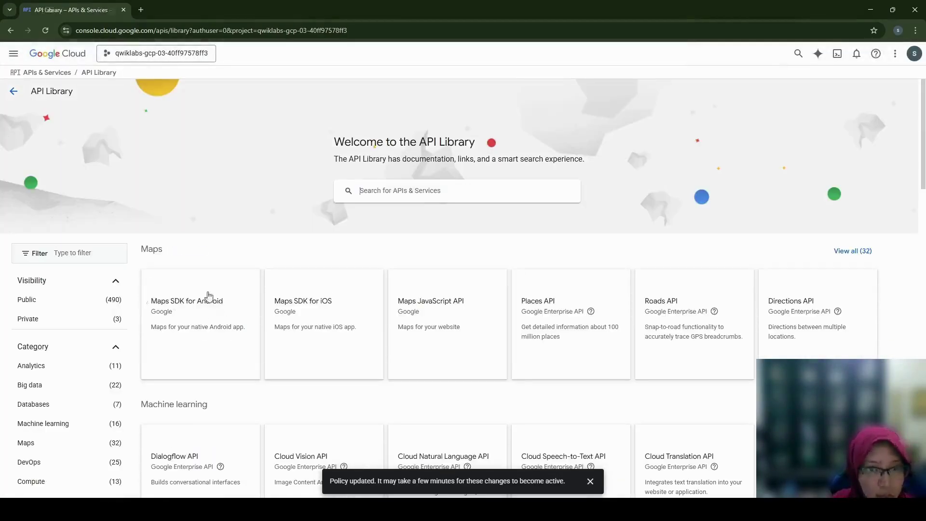
# - Look over the API Library's categories and search the library for "dialogflow"
pyautogui.scroll(-3, 208, 295)
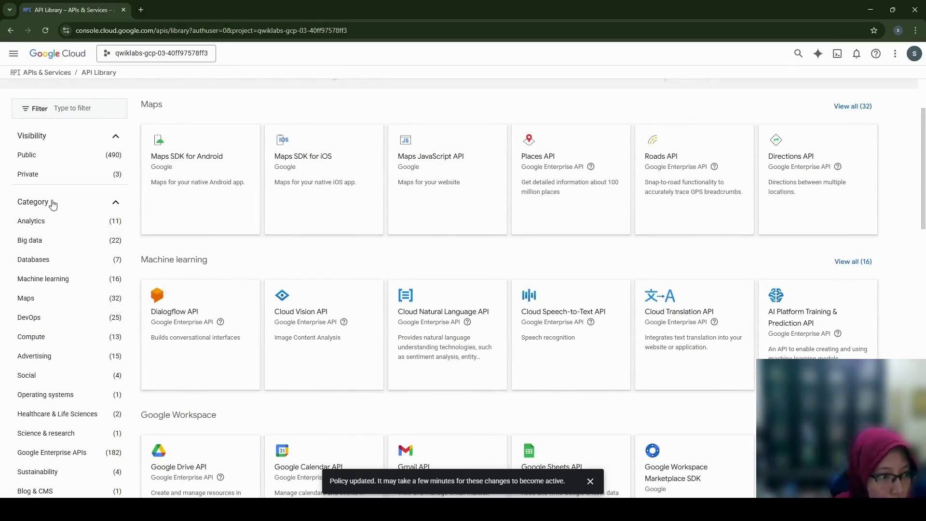
pyautogui.scroll(-2, 89, 360)
pyautogui.scroll(-8, 94, 351)
pyautogui.scroll(8, 92, 351)
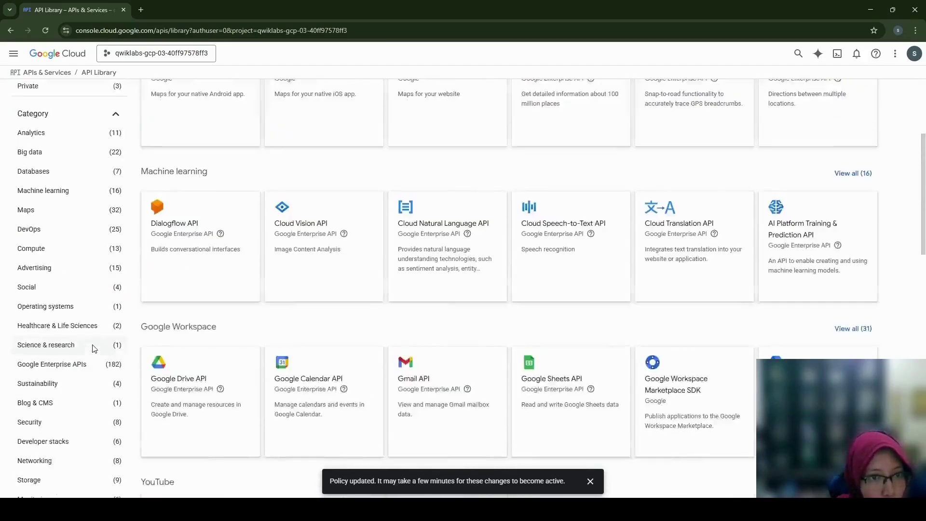
pyautogui.scroll(5, 94, 348)
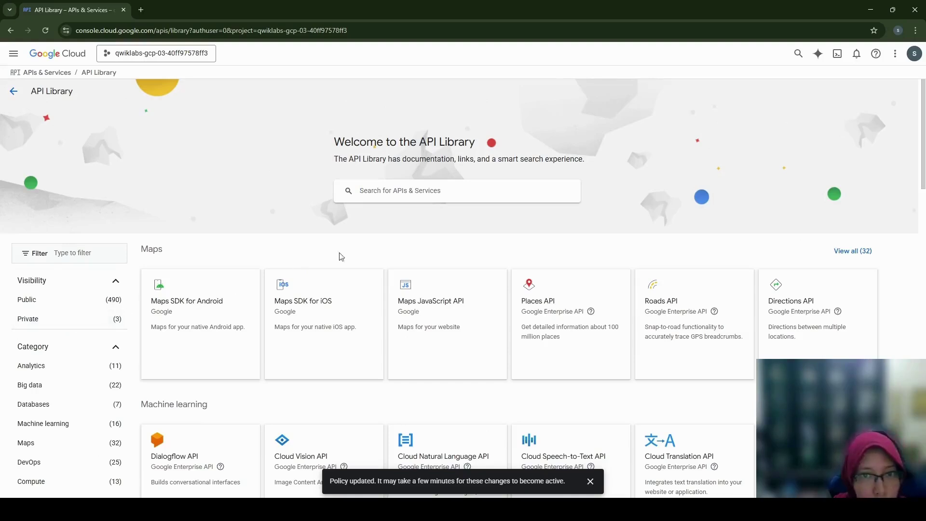
pyautogui.click(380, 193)
pyautogui.write('diagf')
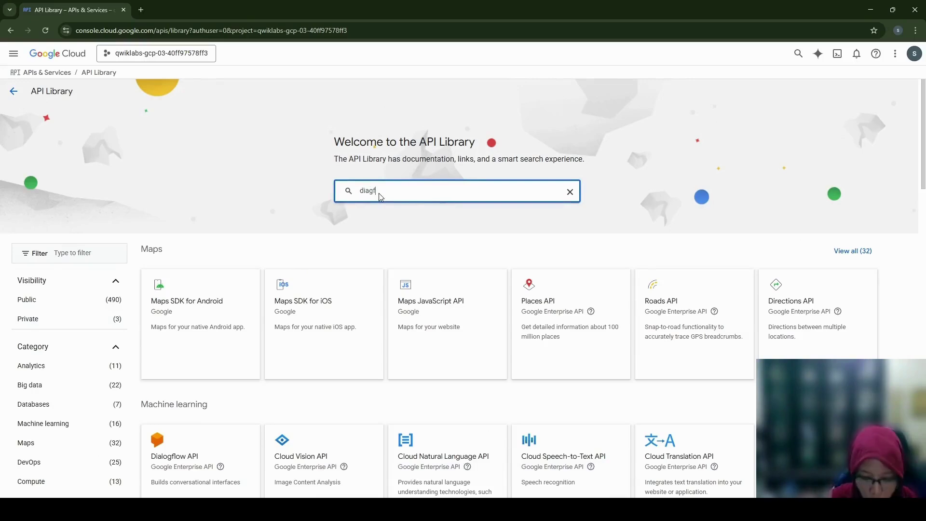
pyautogui.write('k')
pyautogui.press('BackSpace')
pyautogui.write('low')
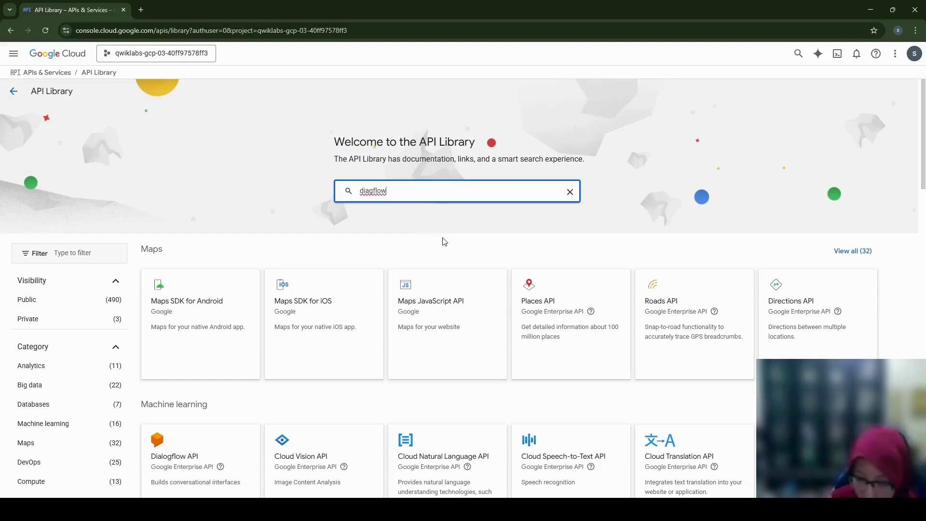
pyautogui.press('BackSpace')
pyautogui.press('BackSpace')
pyautogui.press('BackSpace')
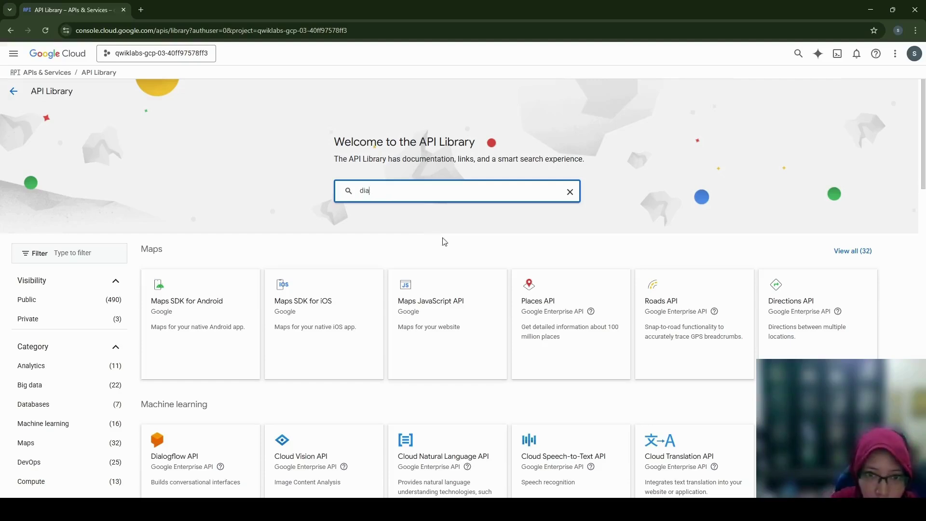
pyautogui.write('logf')
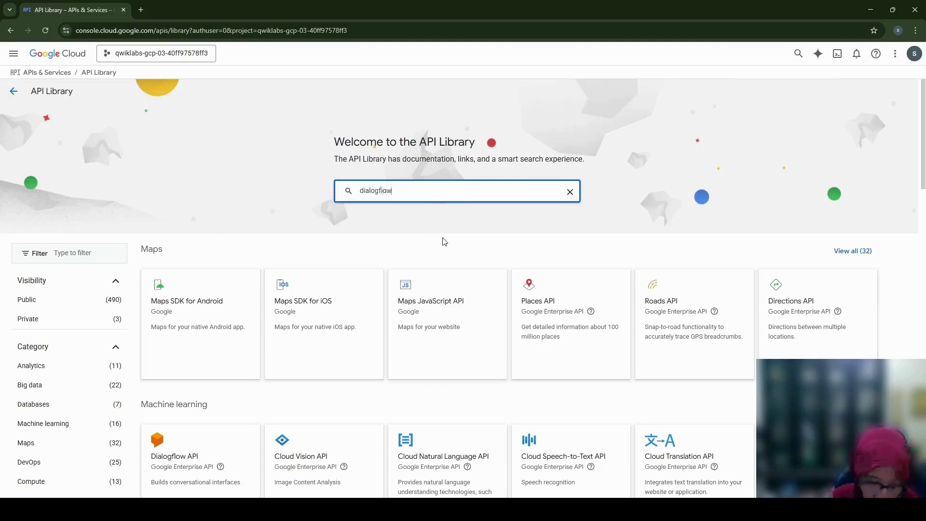
pyautogui.write('low')
pyautogui.press('Return')
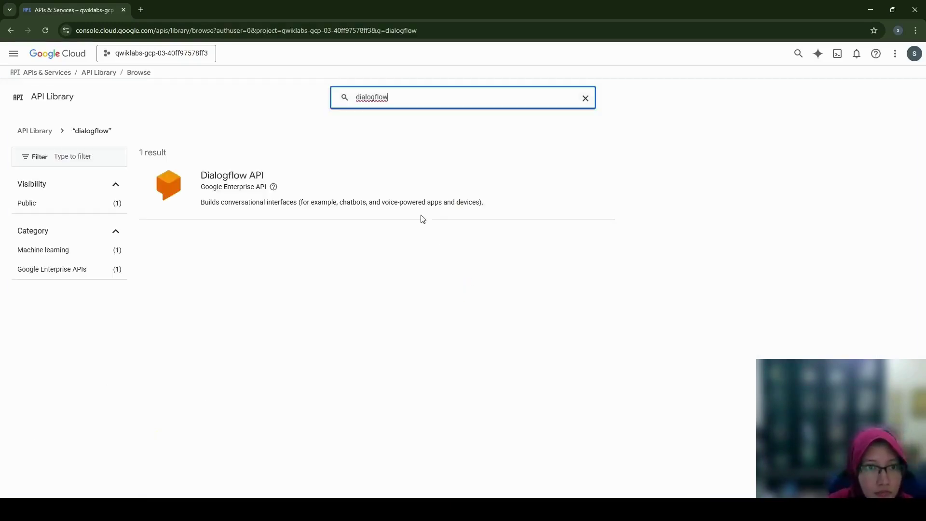
# - Open the Dialogflow API from the search results and enable it for the project
pyautogui.click(220, 180)
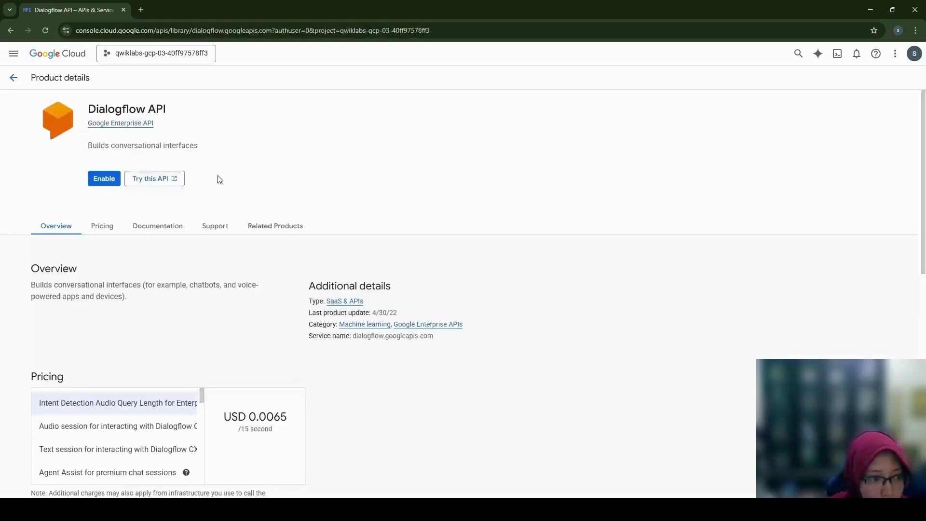
pyautogui.click(102, 180)
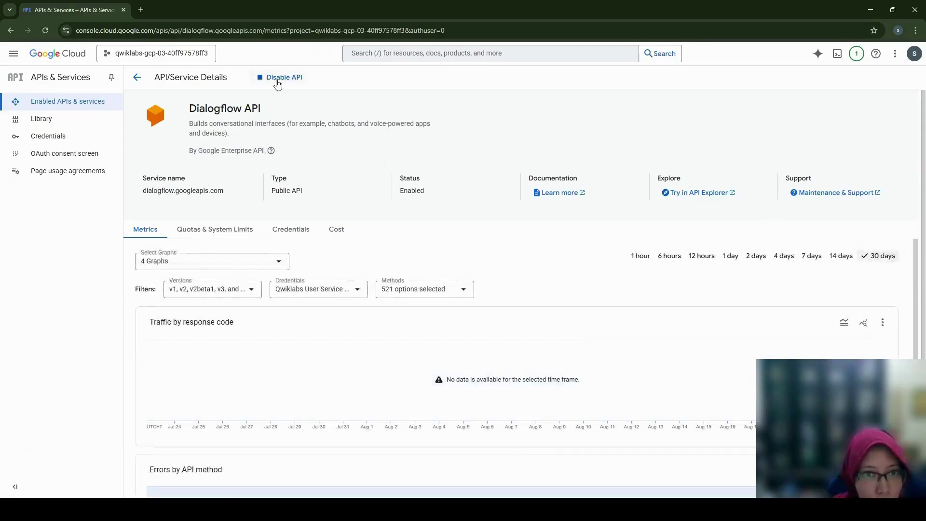
pyautogui.scroll(-3, 279, 136)
pyautogui.scroll(3, 285, 106)
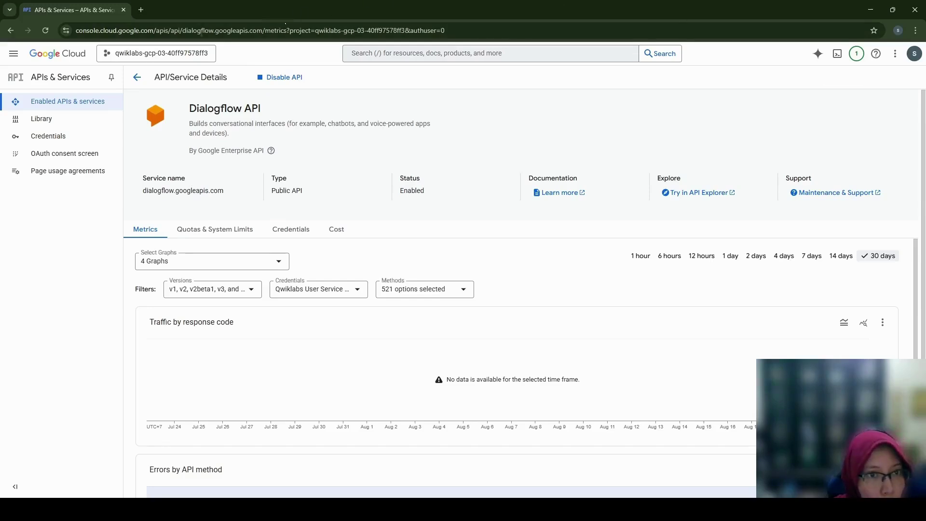
# - Return to the API Library and reopen the Dialogflow API product page to check its enabled status
pyautogui.click(138, 77)
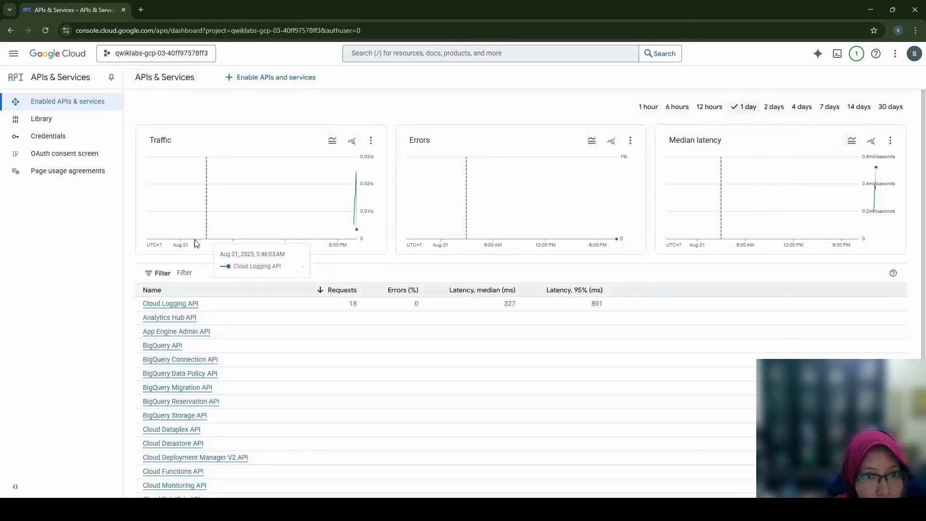
pyautogui.scroll(-3, 176, 303)
pyautogui.scroll(3, 219, 274)
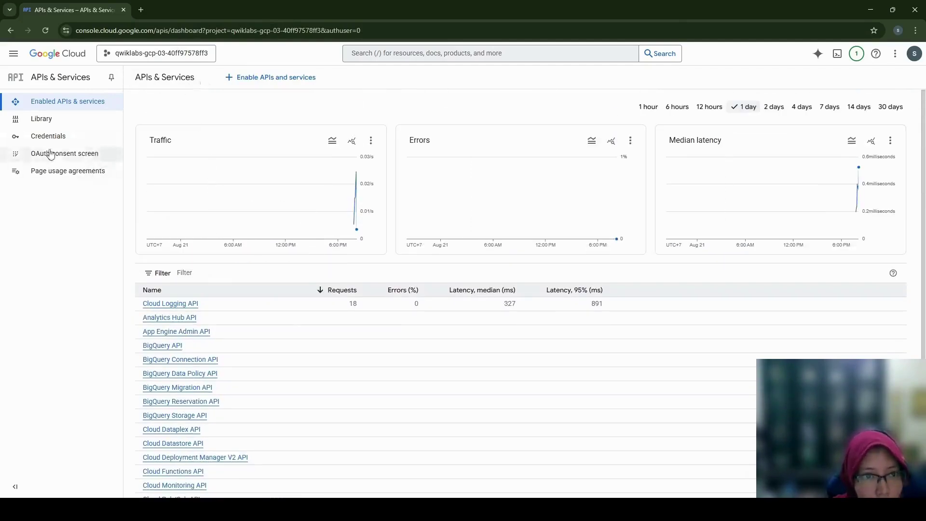
pyautogui.click(66, 121)
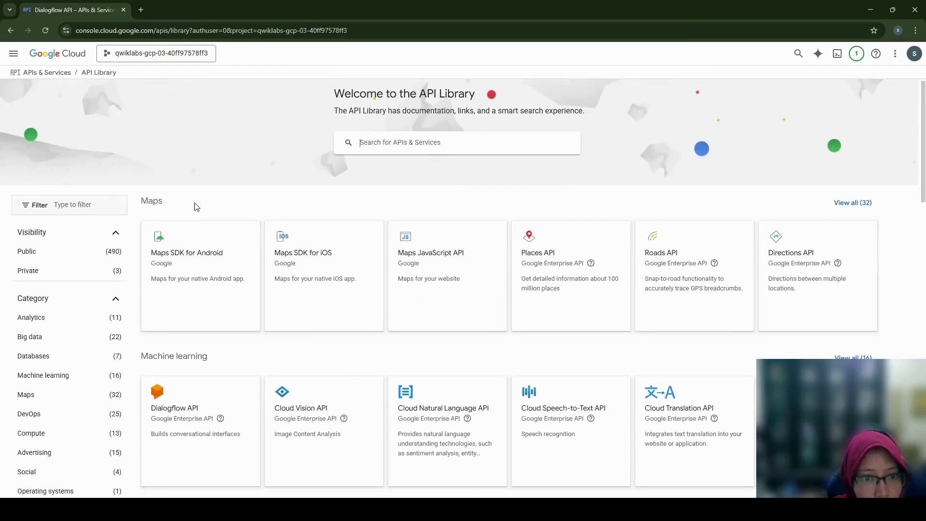
pyautogui.click(200, 411)
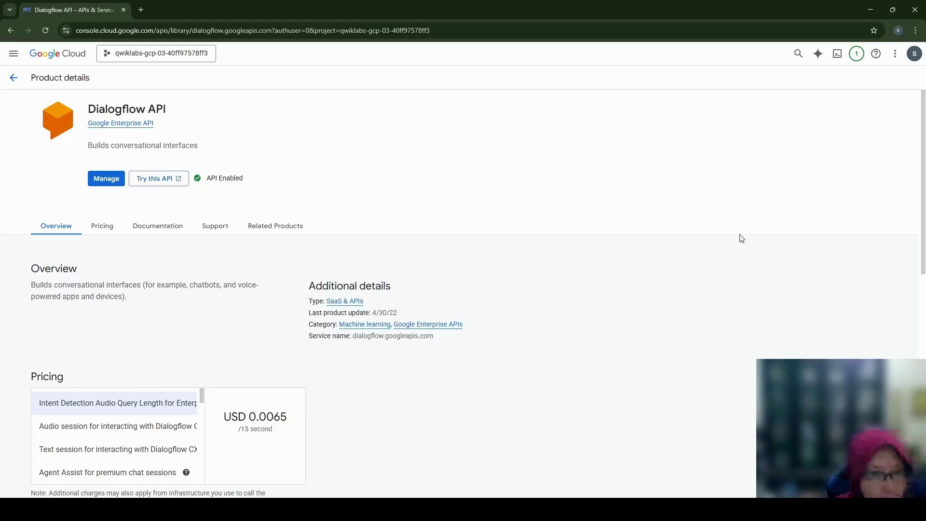
# - Try the Dialogflow API in Google APIs Explorer, look through the API directory, and close the explorer page
pyautogui.click(157, 179)
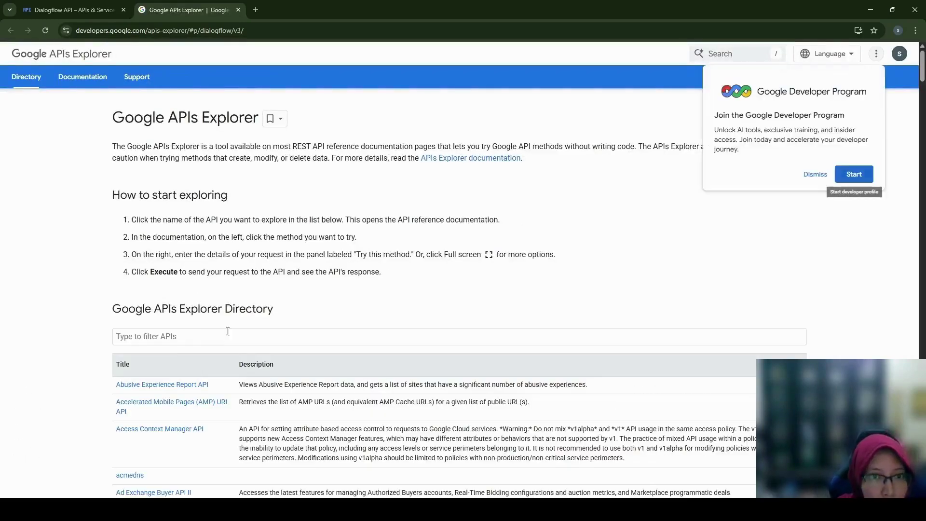
pyautogui.scroll(-1, 243, 267)
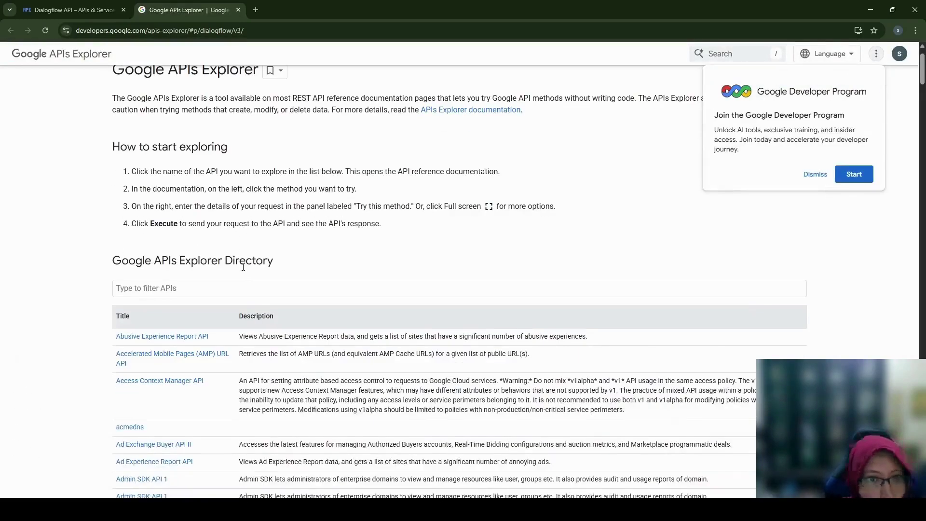
pyautogui.scroll(-1, 243, 267)
pyautogui.scroll(-3, 244, 267)
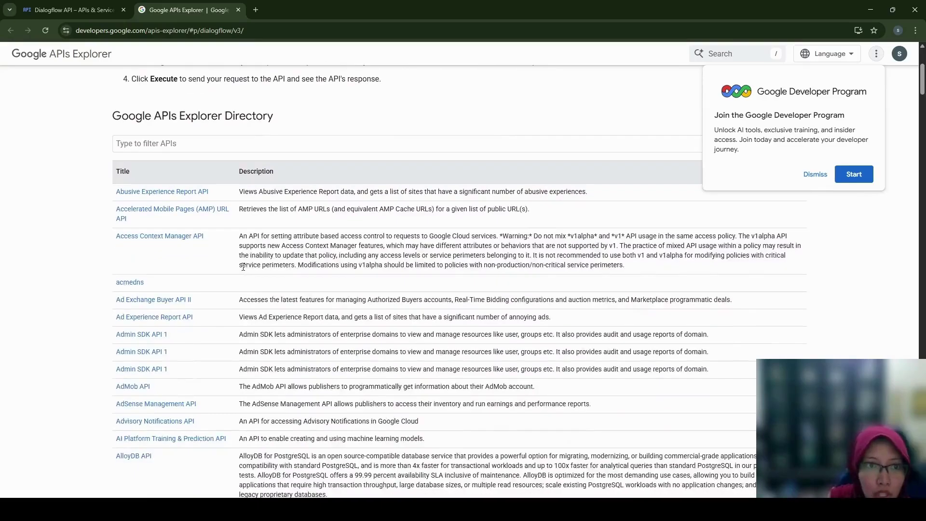
pyautogui.scroll(-15, 243, 267)
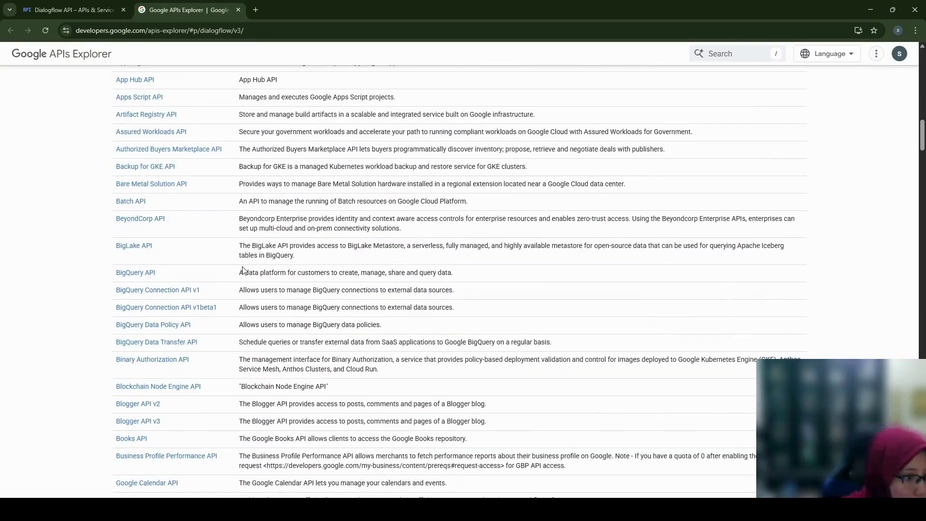
pyautogui.scroll(-4, 244, 271)
pyautogui.scroll(-20, 243, 267)
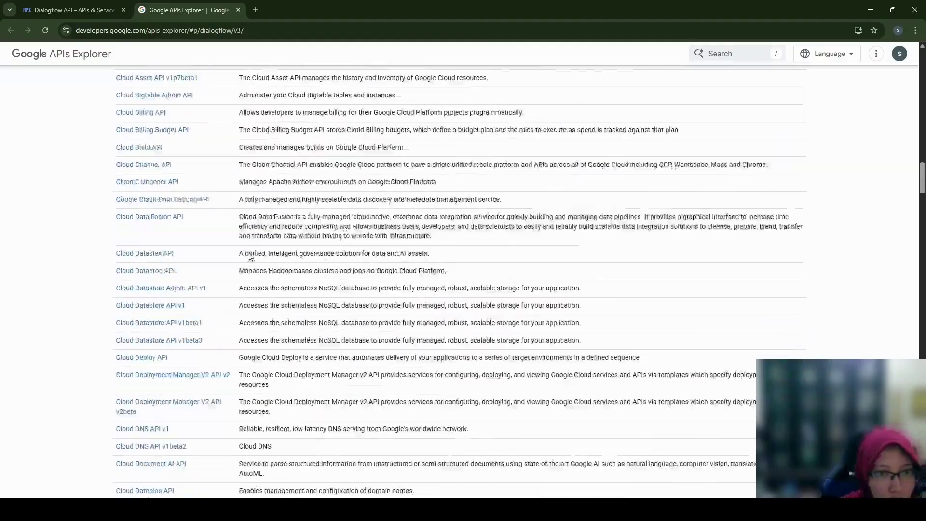
pyautogui.scroll(-20, 250, 256)
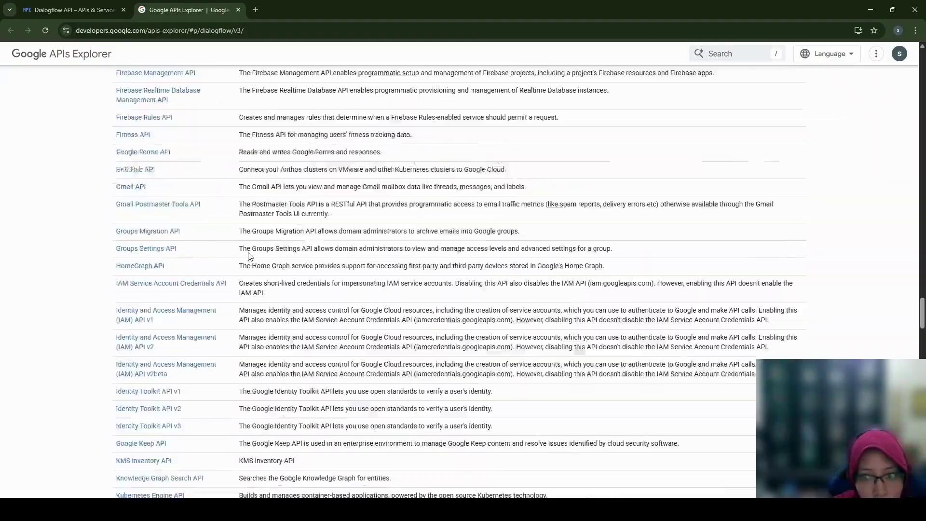
pyautogui.scroll(-20, 460, 280)
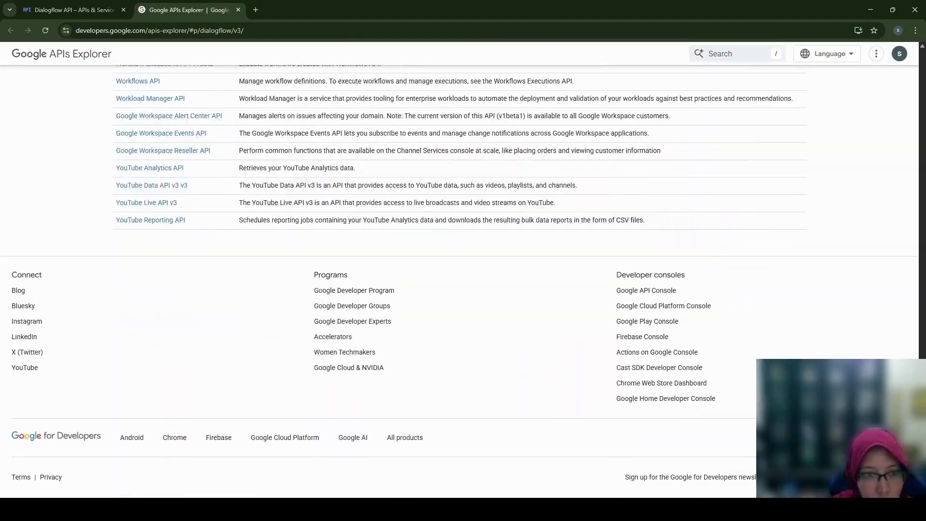
pyautogui.scroll(20, 784, 103)
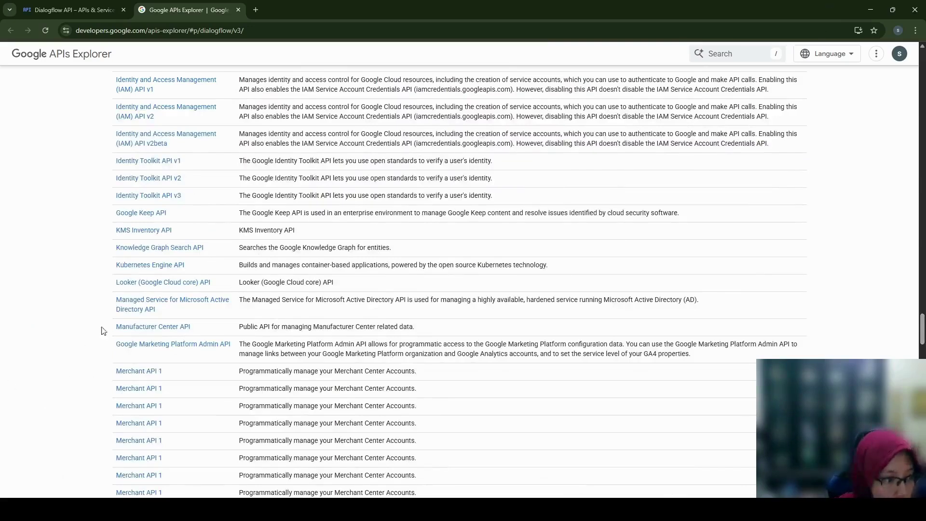
pyautogui.click(238, 10)
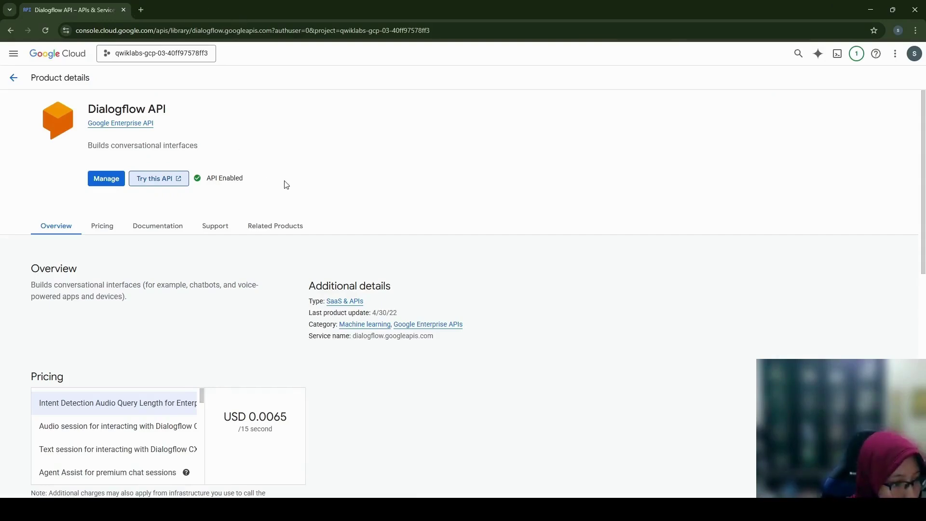
# - Return to the Cloud console's main page by opening the Cloud overview Dashboard, and look over its project cards
pyautogui.click(14, 54)
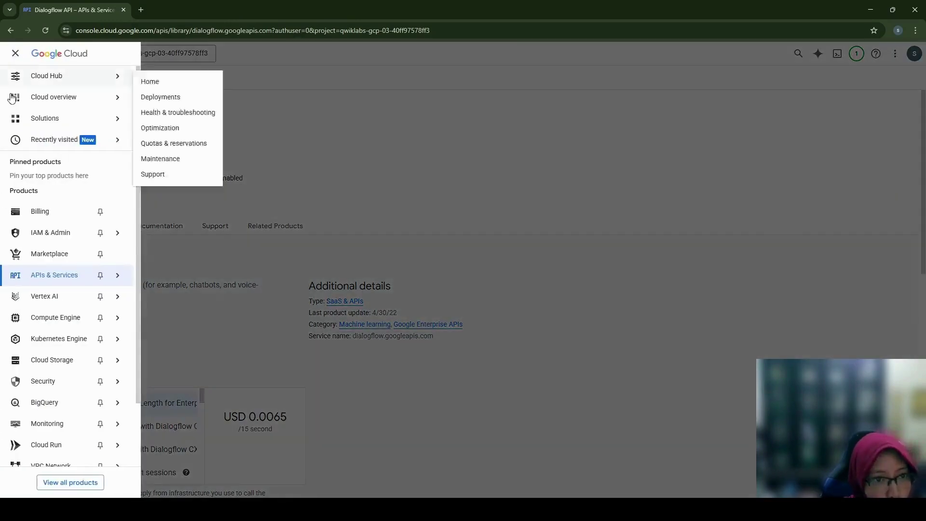
pyautogui.moveTo(41, 264)
pyautogui.scroll(2, 43, 260)
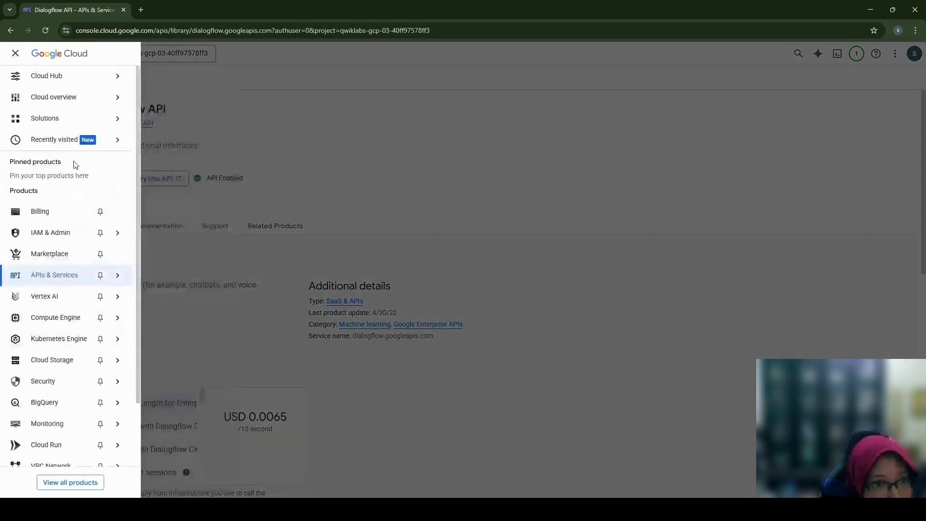
pyautogui.moveTo(12, 235)
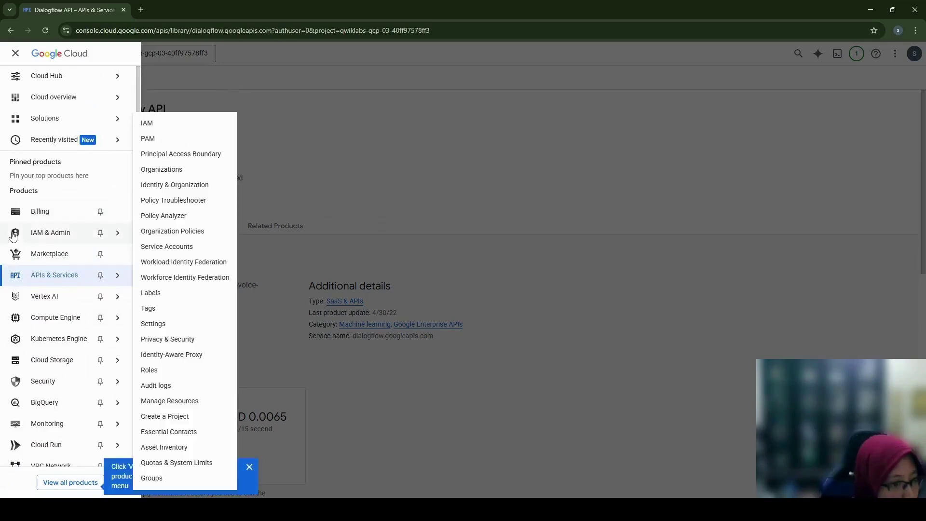
pyautogui.moveTo(64, 102)
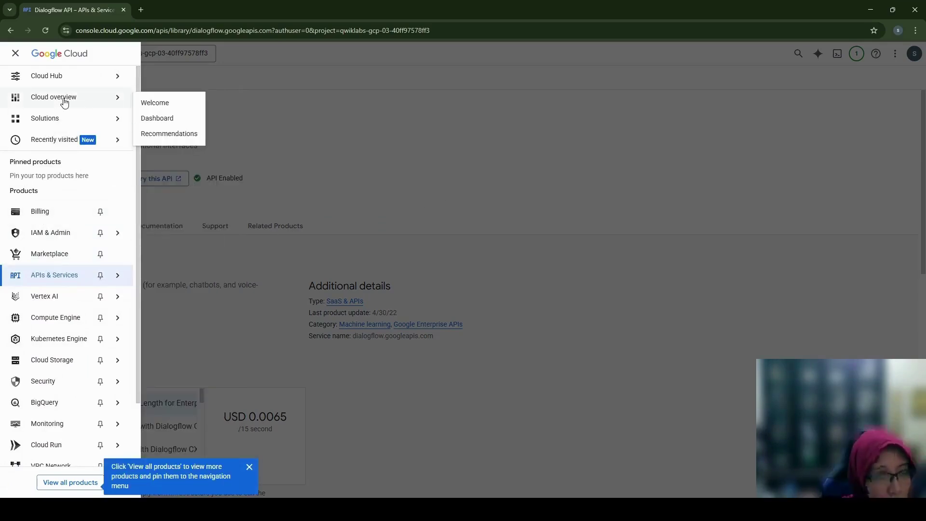
pyautogui.click(157, 118)
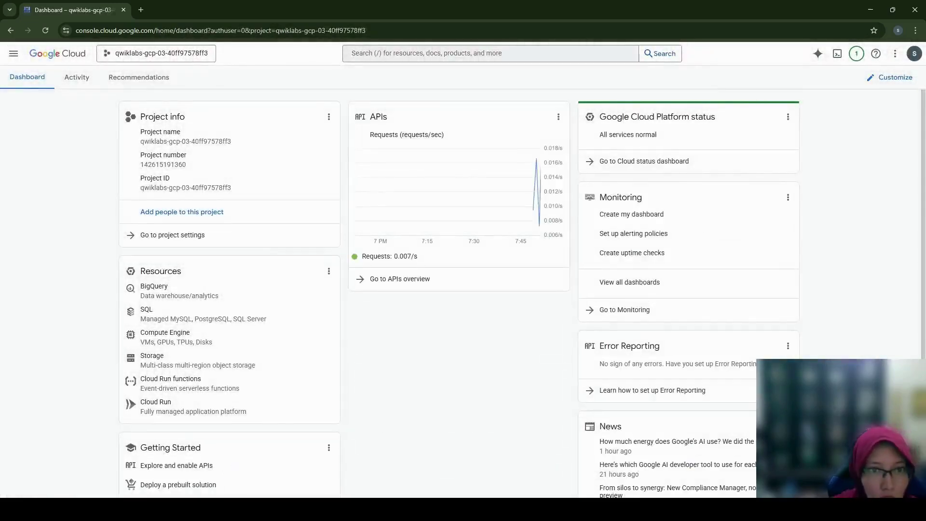
pyautogui.scroll(-4, 488, 359)
pyautogui.scroll(4, 488, 360)
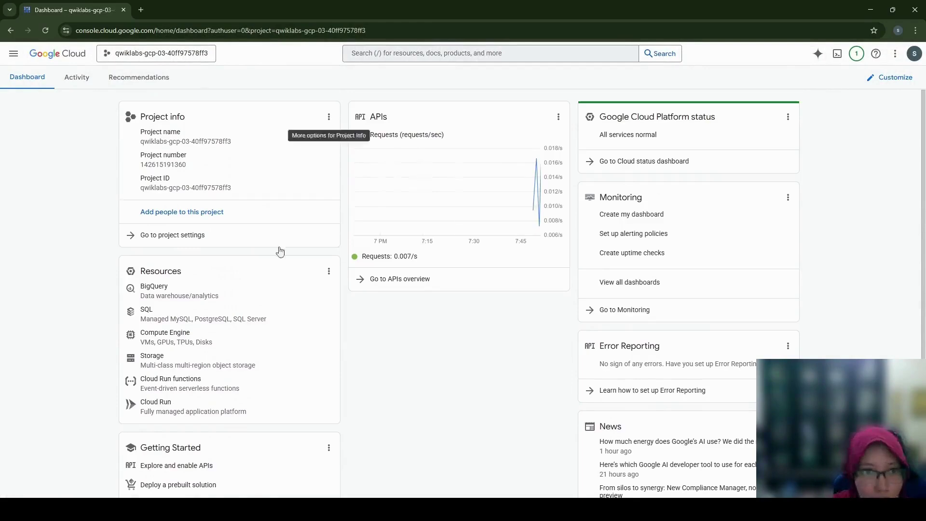
# - Switch to the lab instructions on Google Cloud Skills Boost and check progress for the "Enable the Dialogflow API" objective
pyautogui.hotkey('alt', 'Tab')
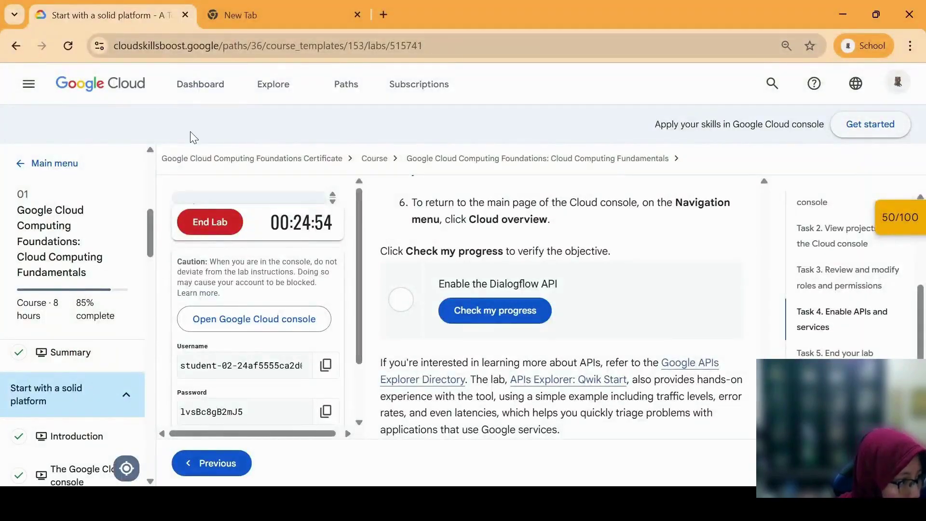
pyautogui.click(487, 312)
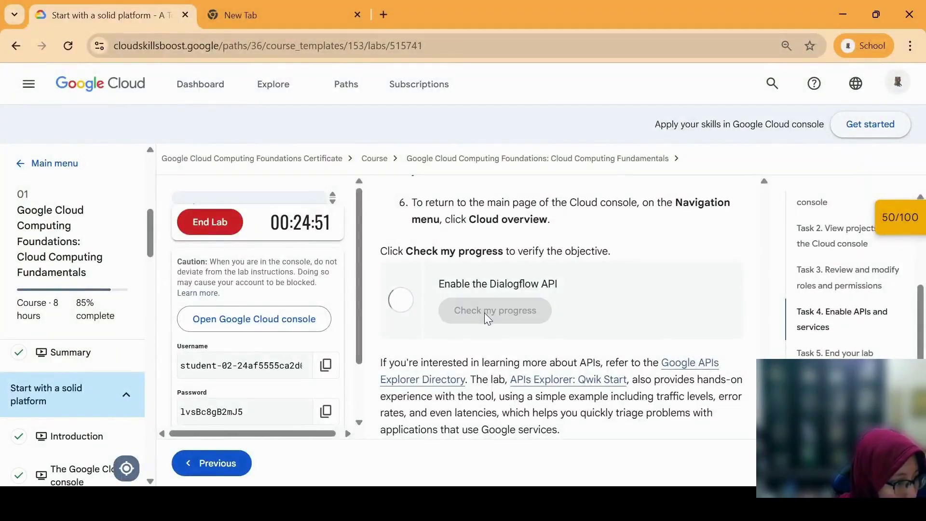
pyautogui.scroll(-1, 513, 316)
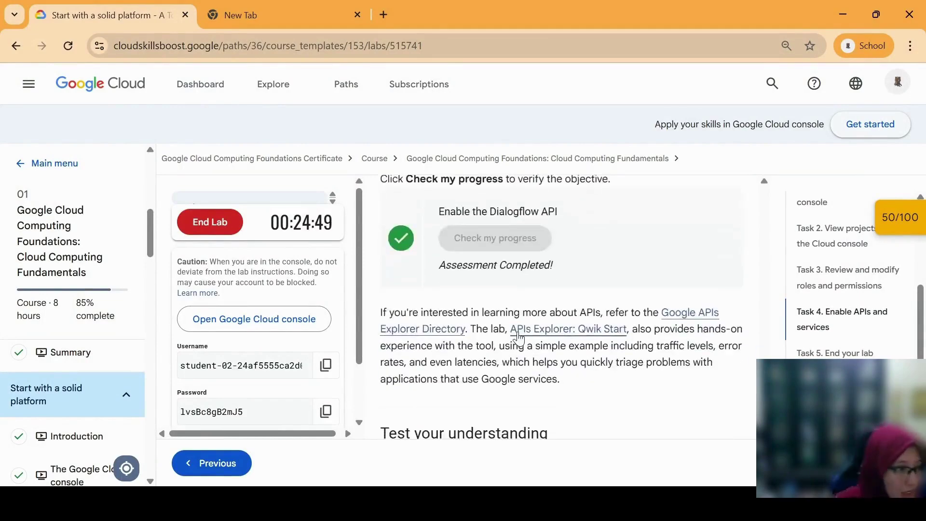
# - Answer False to the question about needing to enable APIs when starting a lab, and submit the answer
pyautogui.scroll(-5, 520, 339)
pyautogui.scroll(2, 521, 332)
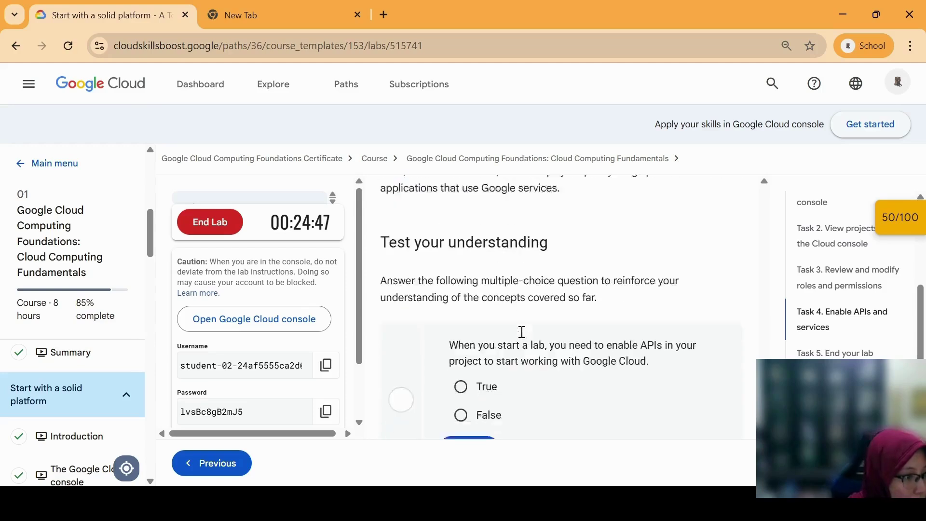
pyautogui.scroll(-2, 522, 331)
pyautogui.scroll(1, 522, 332)
pyautogui.scroll(-1, 522, 332)
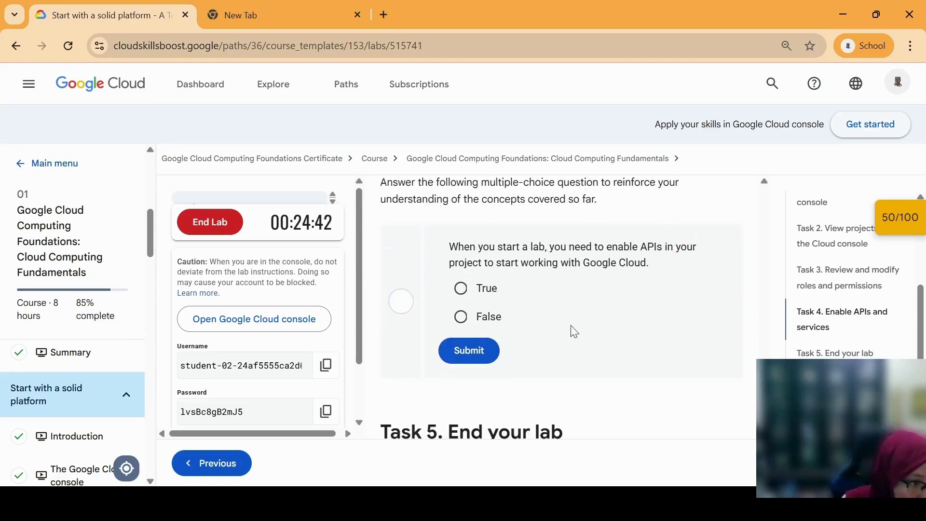
pyautogui.scroll(1, 571, 326)
pyautogui.scroll(-1, 573, 316)
pyautogui.scroll(1, 487, 275)
pyautogui.scroll(1, 499, 261)
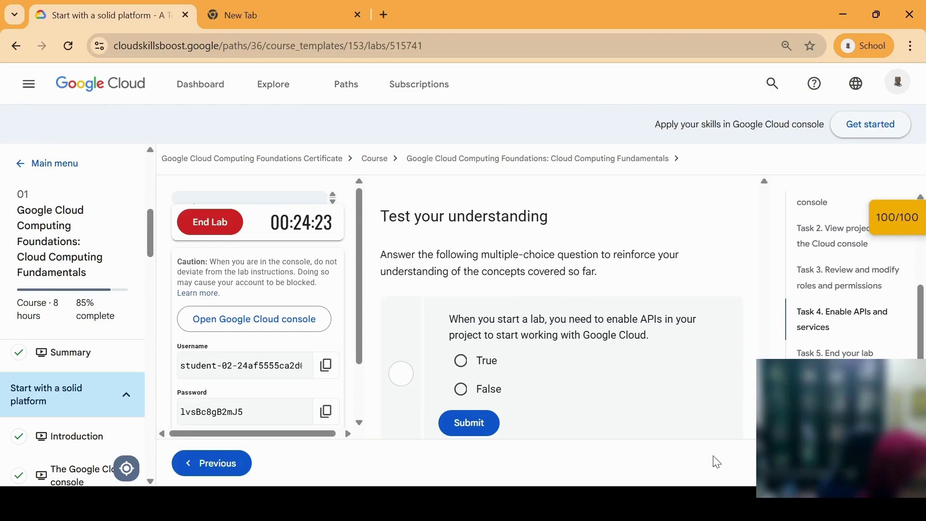
pyautogui.click(475, 390)
pyautogui.scroll(-3, 523, 352)
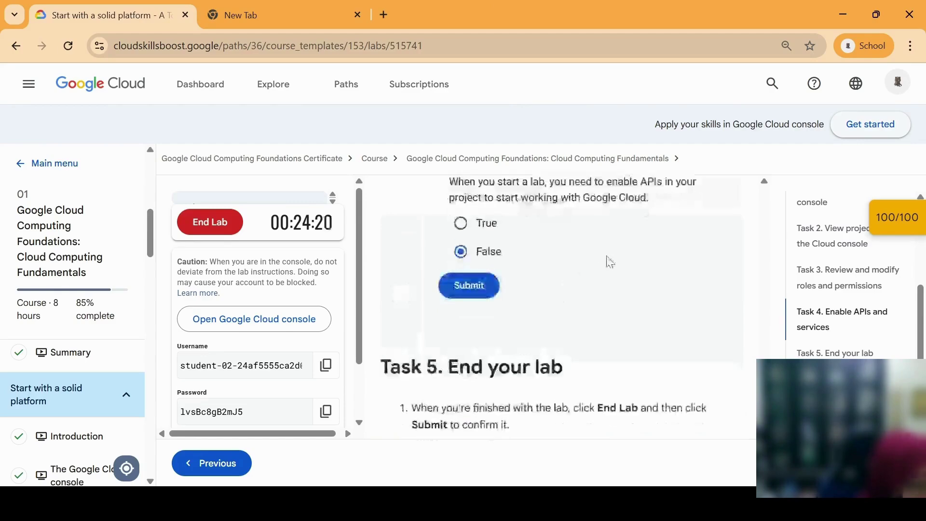
pyautogui.scroll(3, 610, 263)
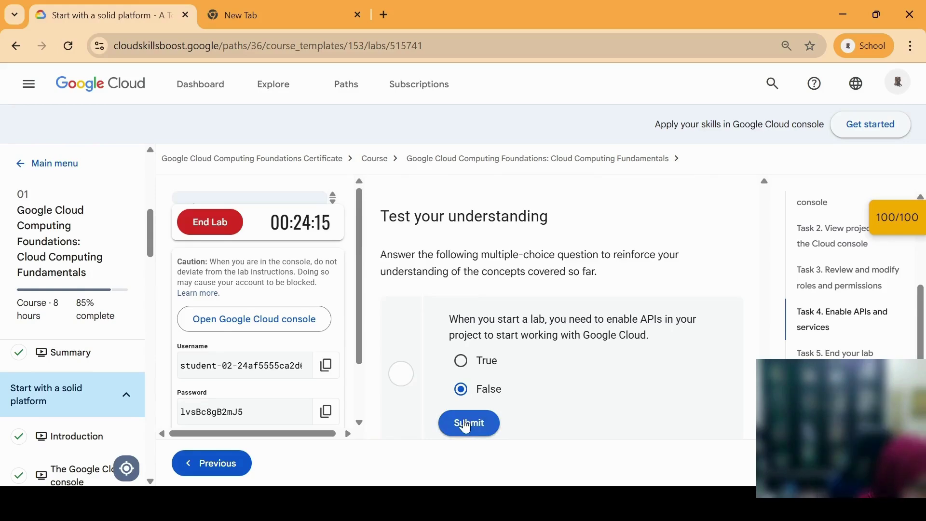
pyautogui.click(467, 426)
pyautogui.scroll(-4, 668, 279)
pyautogui.scroll(3, 675, 283)
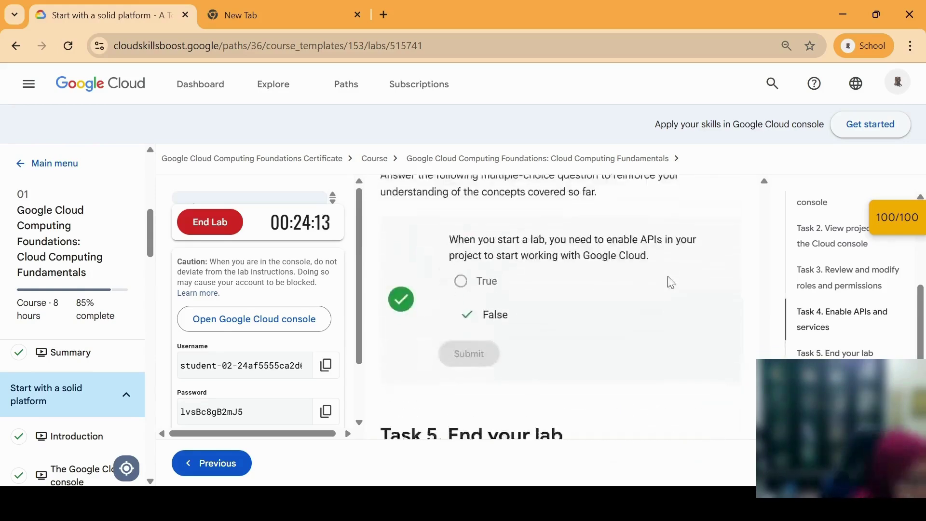
# - Read the Task 5 "End your lab" instructions and the closing sections through the end of the lab manual
pyautogui.scroll(-4, 674, 283)
pyautogui.scroll(-2, 676, 282)
pyautogui.scroll(1, 674, 277)
pyautogui.moveTo(445, 226); pyautogui.dragTo(485, 234)
pyautogui.click(455, 278)
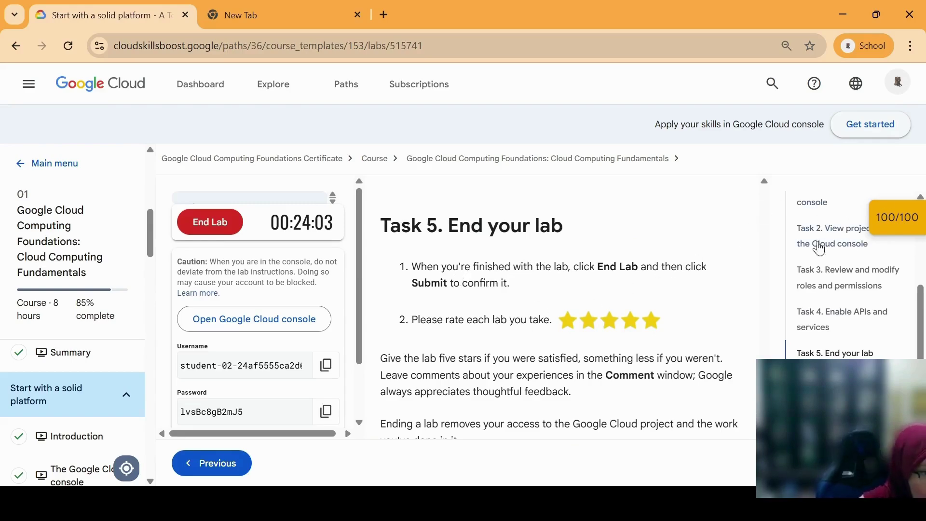
pyautogui.scroll(-3, 541, 350)
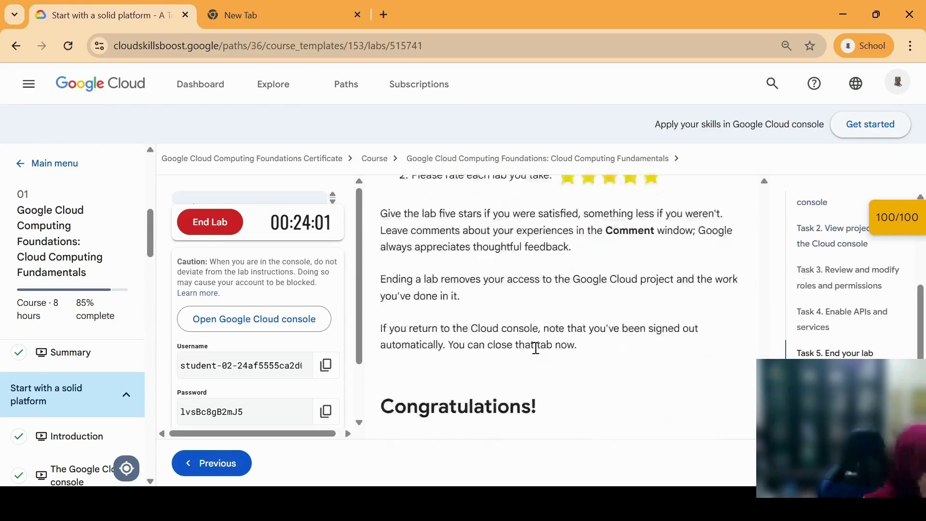
pyautogui.scroll(-6, 535, 349)
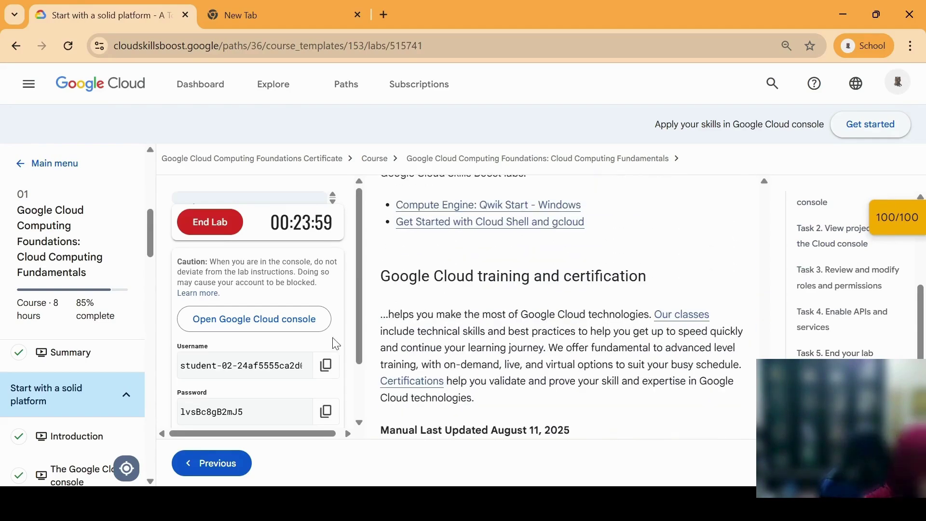
pyautogui.scroll(-2, 336, 344)
pyautogui.scroll(-3, 597, 301)
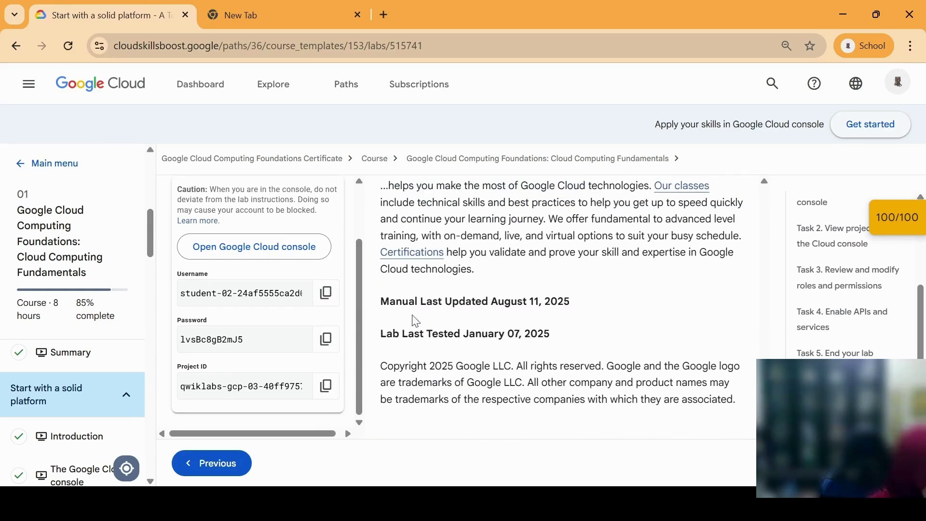
# - End the running lab and confirm ending it
pyautogui.moveTo(358, 316); pyautogui.dragTo(345, 261)
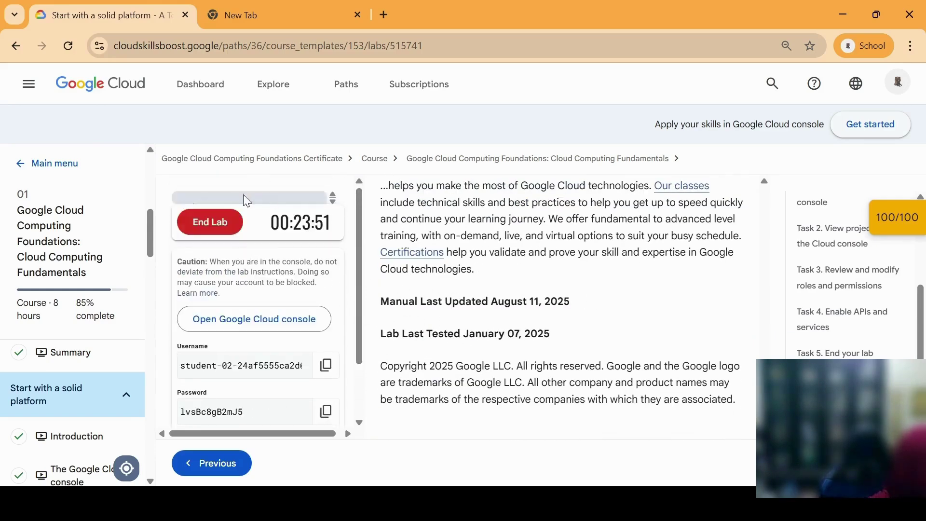
pyautogui.click(213, 223)
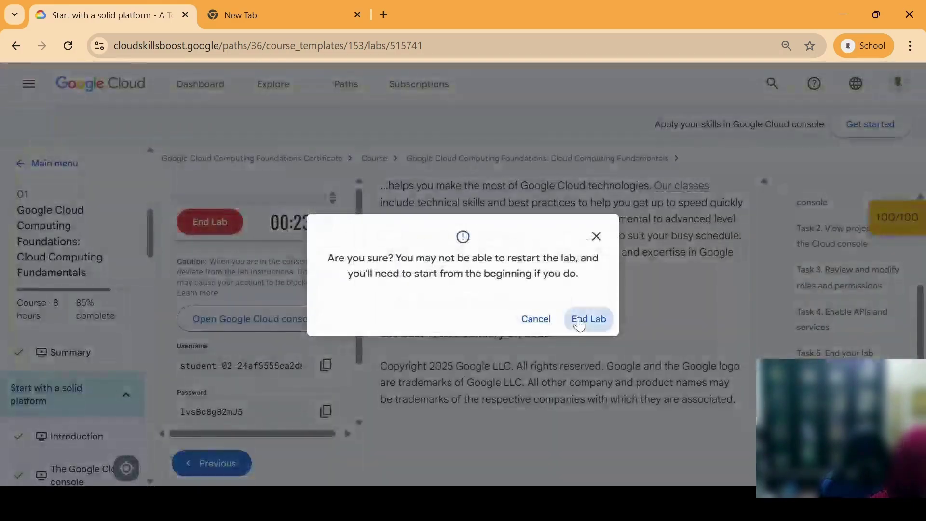
pyautogui.click(582, 322)
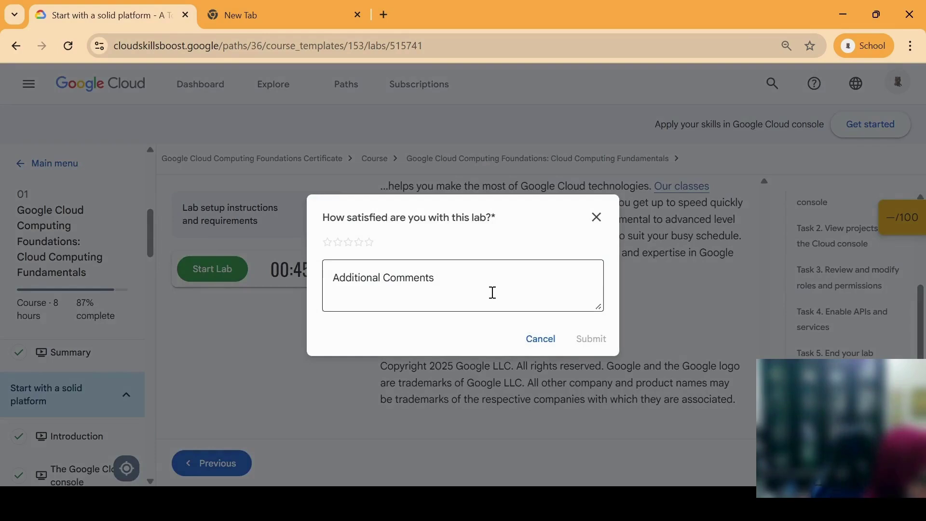
# - Rate the lab five stars with the additional comment "great" and submit the review
pyautogui.click(493, 293)
pyautogui.click(370, 242)
pyautogui.click(421, 299)
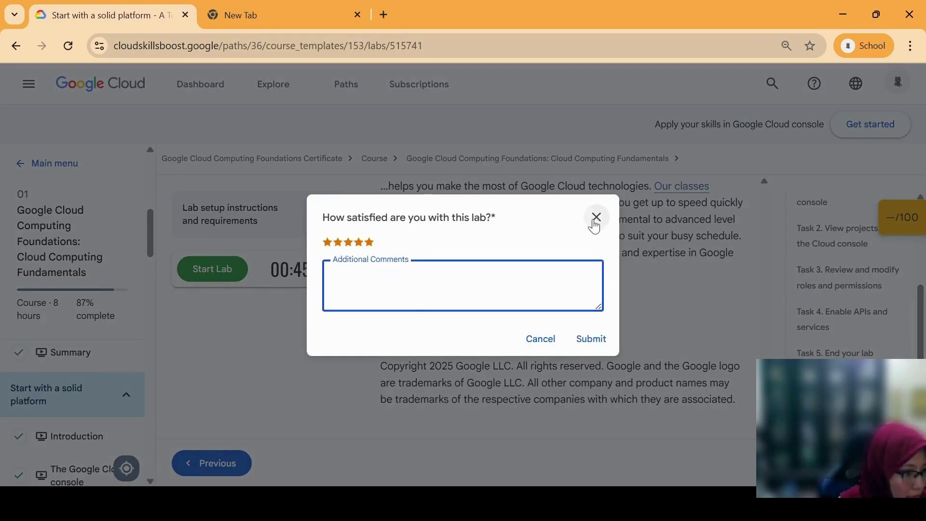
pyautogui.write('great')
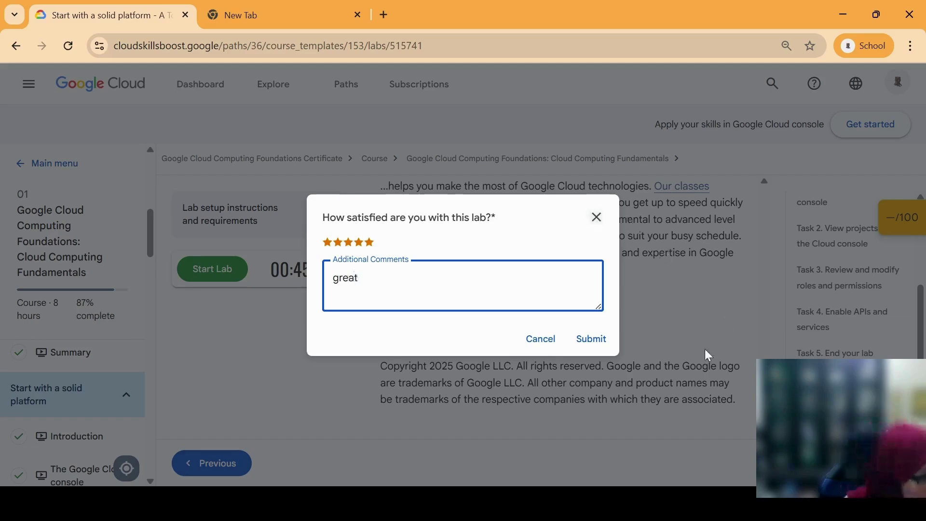
pyautogui.click(592, 338)
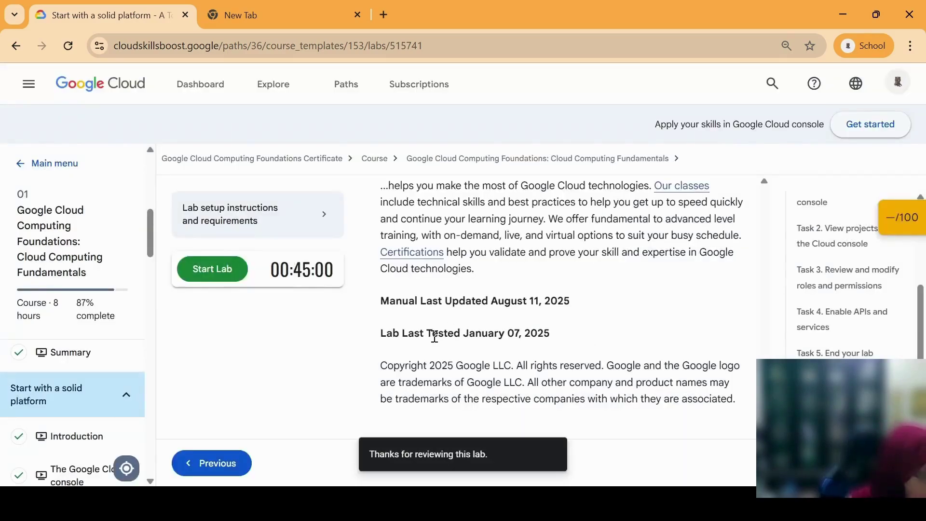